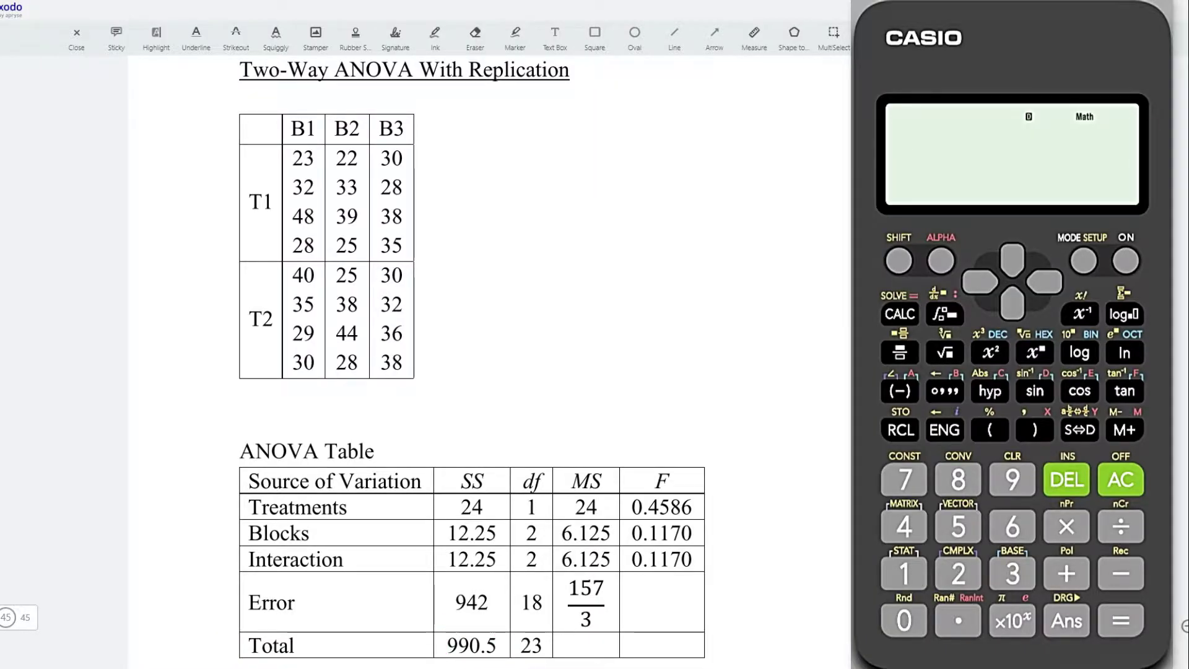
- Put the calculator into STAT mode with 1-VAR single-variable data entry
left_click(1085, 261)
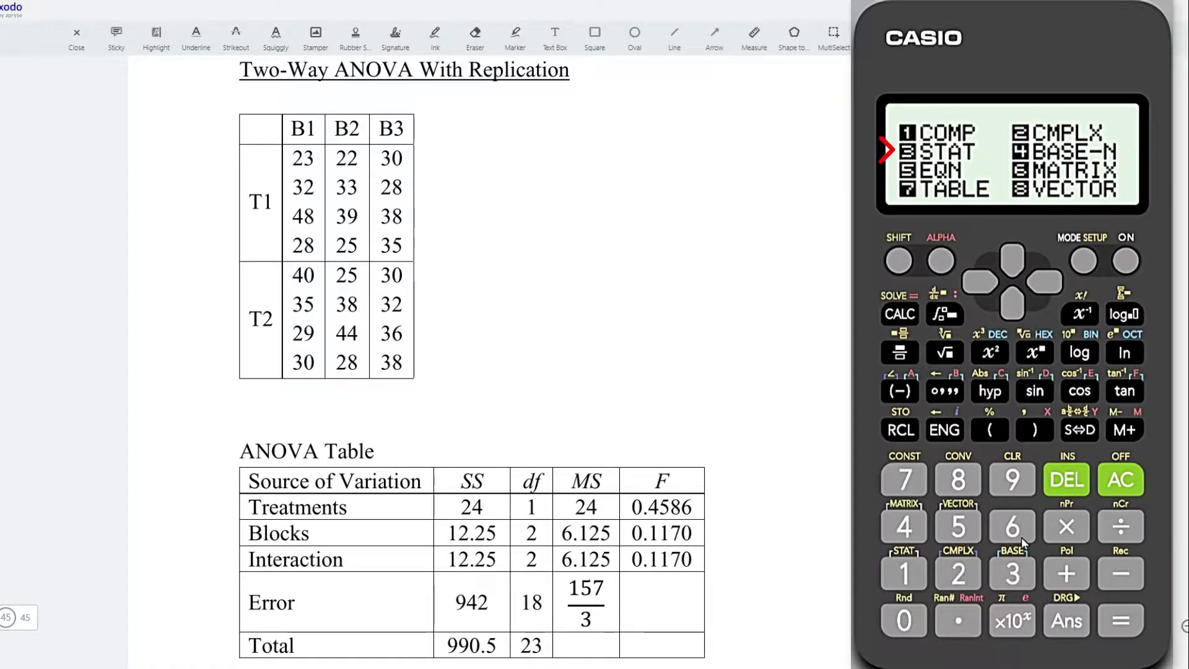
left_click(1014, 574)
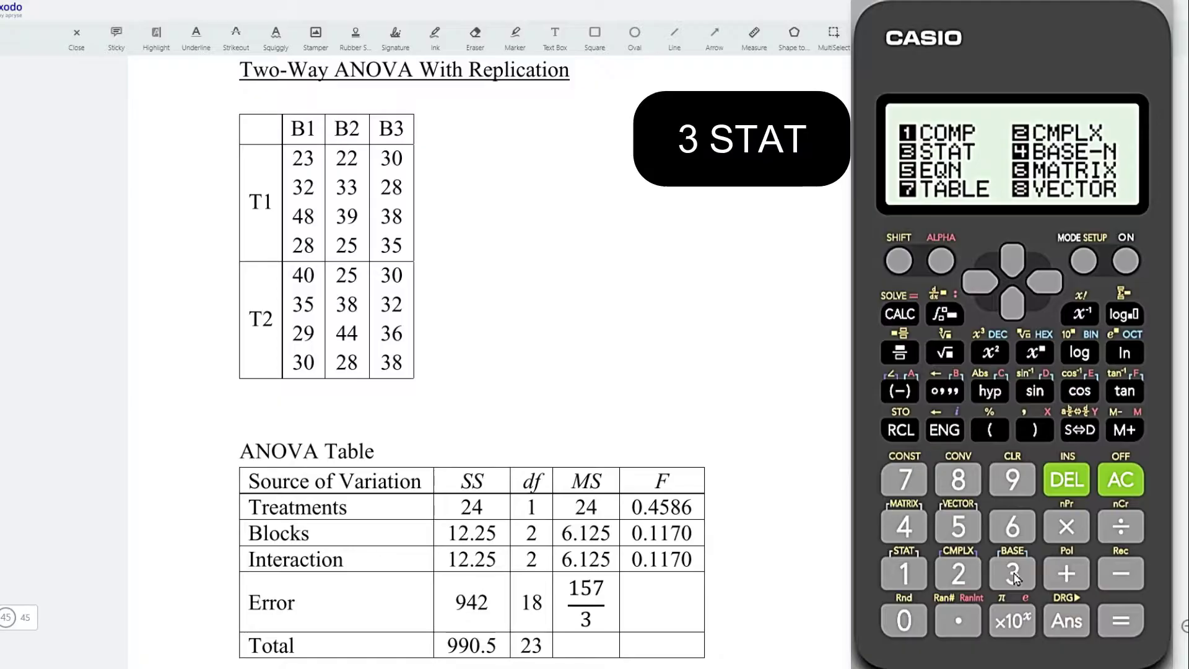
left_click(916, 576)
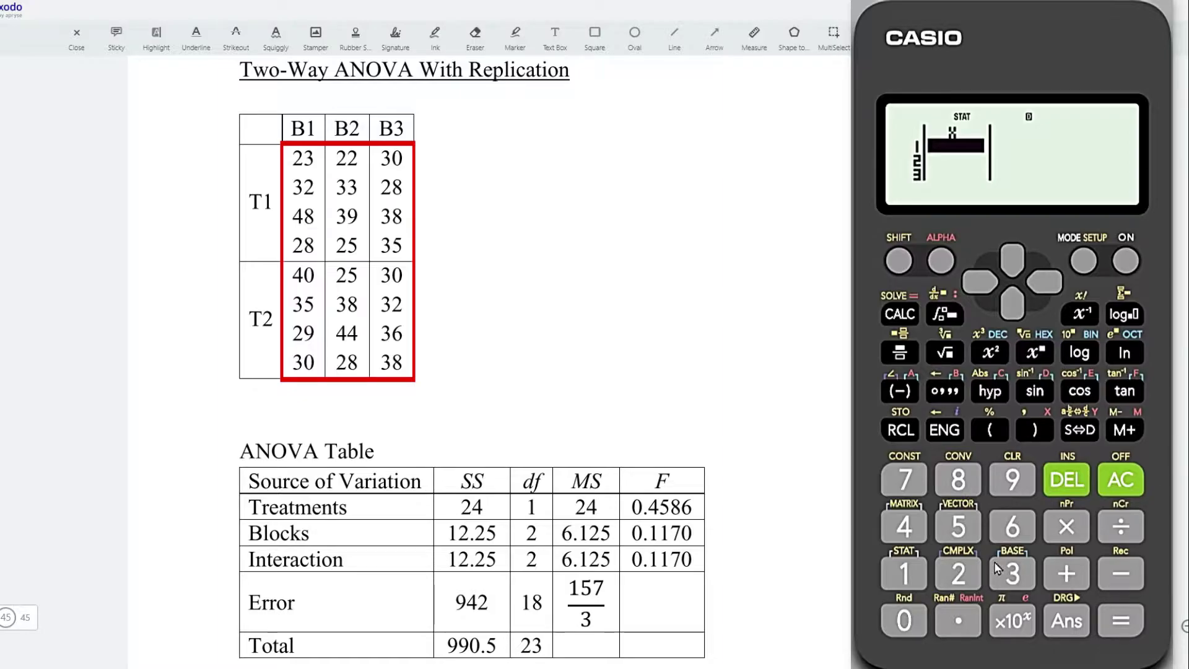
- Enter the B1 column values 23, 32, 48, 28, 40, 35, 29, 30 into the data list
left_click(959, 577)
left_click(999, 573)
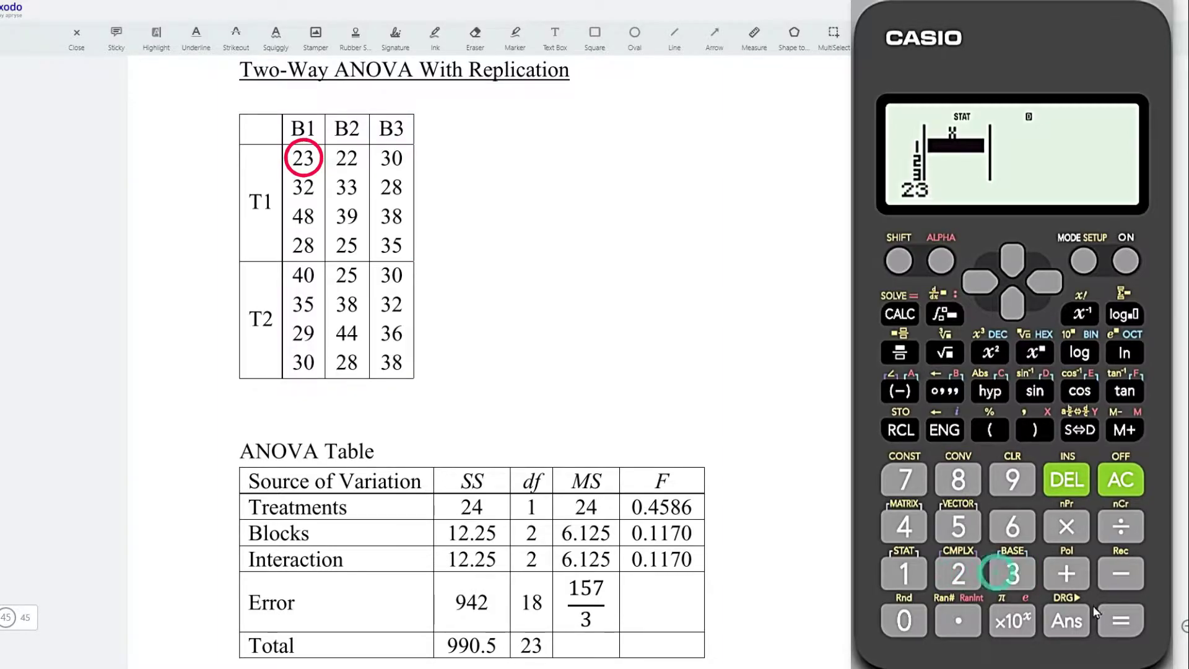
left_click(1113, 619)
left_click(1007, 574)
left_click(961, 575)
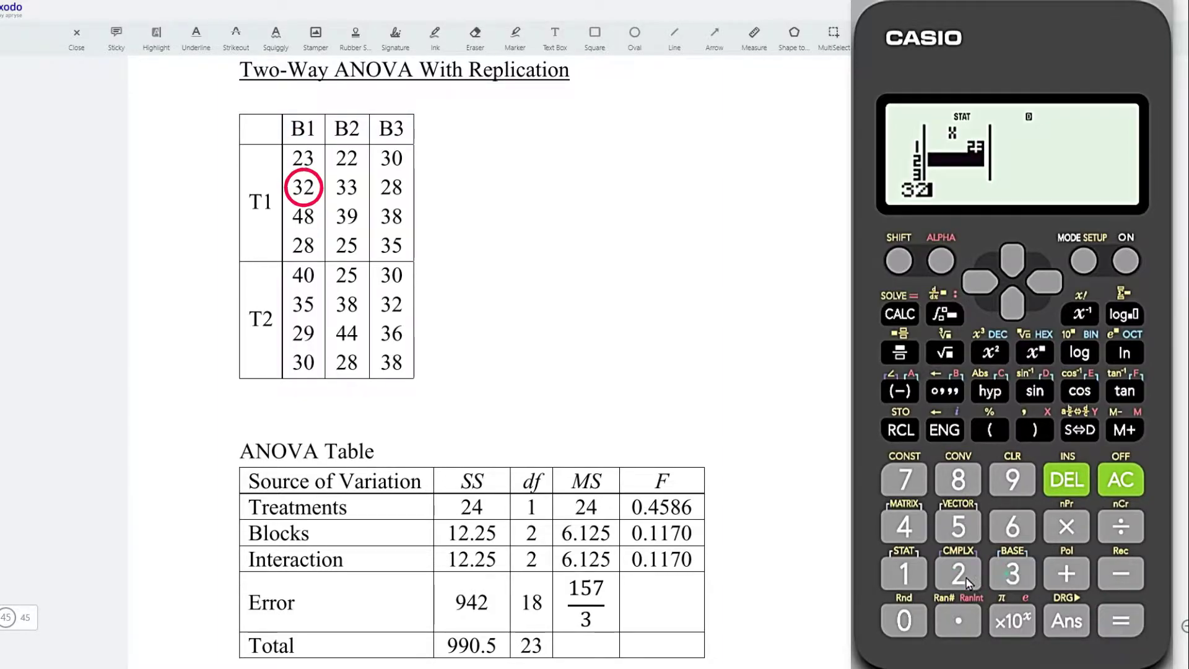
left_click(1122, 626)
left_click(905, 527)
left_click(958, 479)
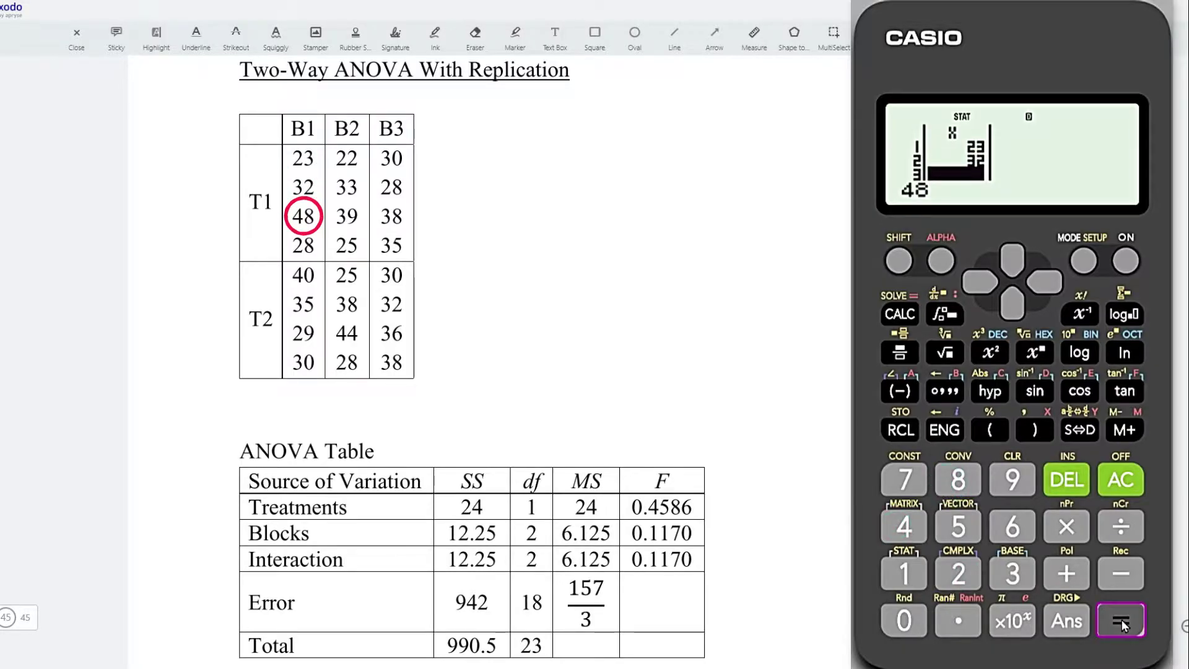
left_click(1121, 620)
left_click(959, 574)
left_click(958, 480)
left_click(1121, 620)
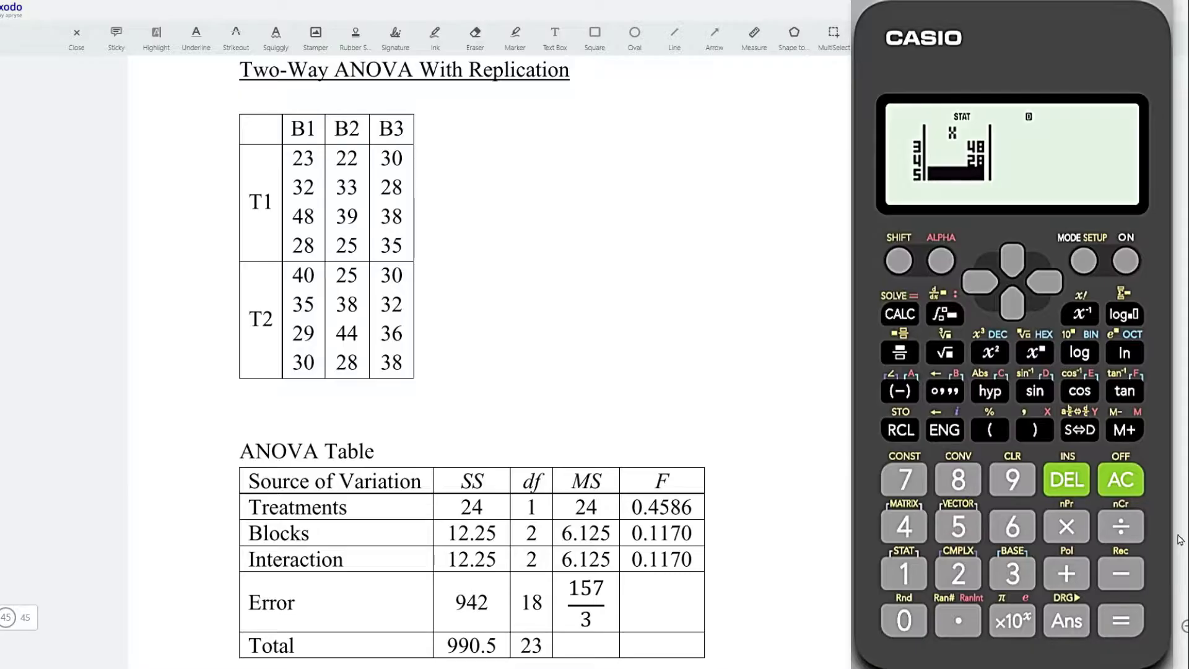
type("40")
key("Return")
type("35")
key("Return")
type("29")
key("Return")
type("30")
key("Return")
- Enter the B2 column values 22, 33, 39, 25, 25, 38, 44, 28
type("22")
key("Return")
type("33")
key("Return")
type("39")
key("Return")
type("25")
key("Return")
type("25")
key("Return")
type("38")
key("Return")
type("44")
key("Return")
type("28")
key("Return")
- Enter the B3 column values 30, 28, 38, 35, 30, 32, 36, 38
type("30")
key("Return")
type("28")
key("Return")
type("38")
key("Return")
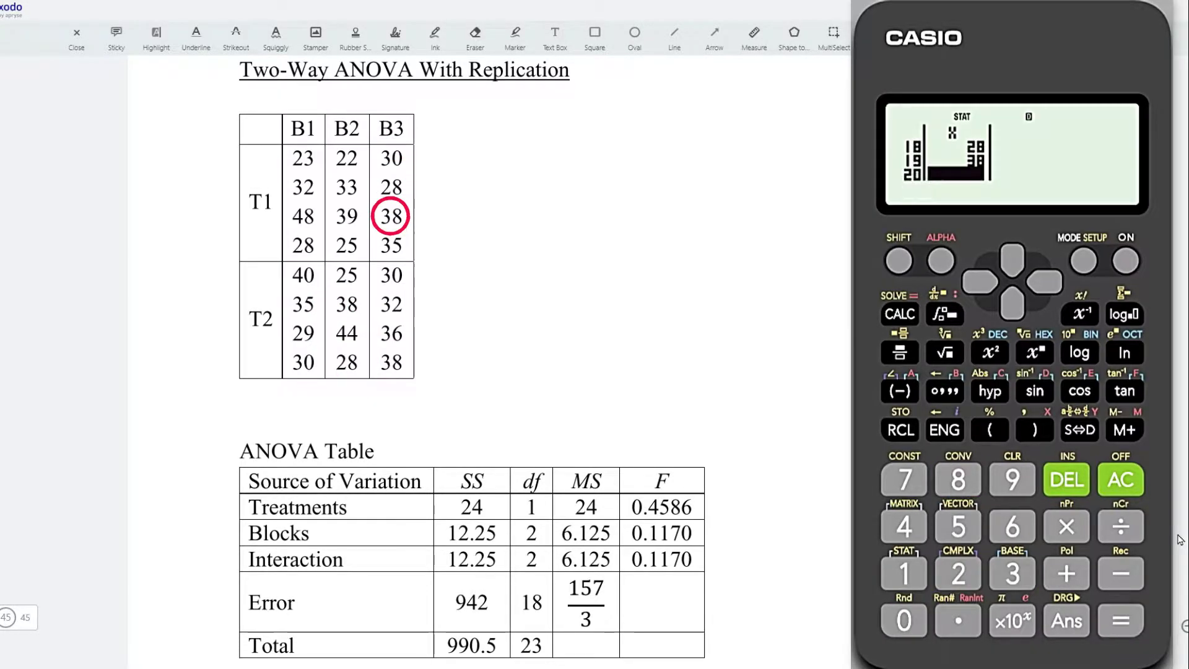
type("35")
key("Return")
type("30")
key("Return")
type("32")
key("Return")
type("36")
key("Return")
type("38")
key("Return")
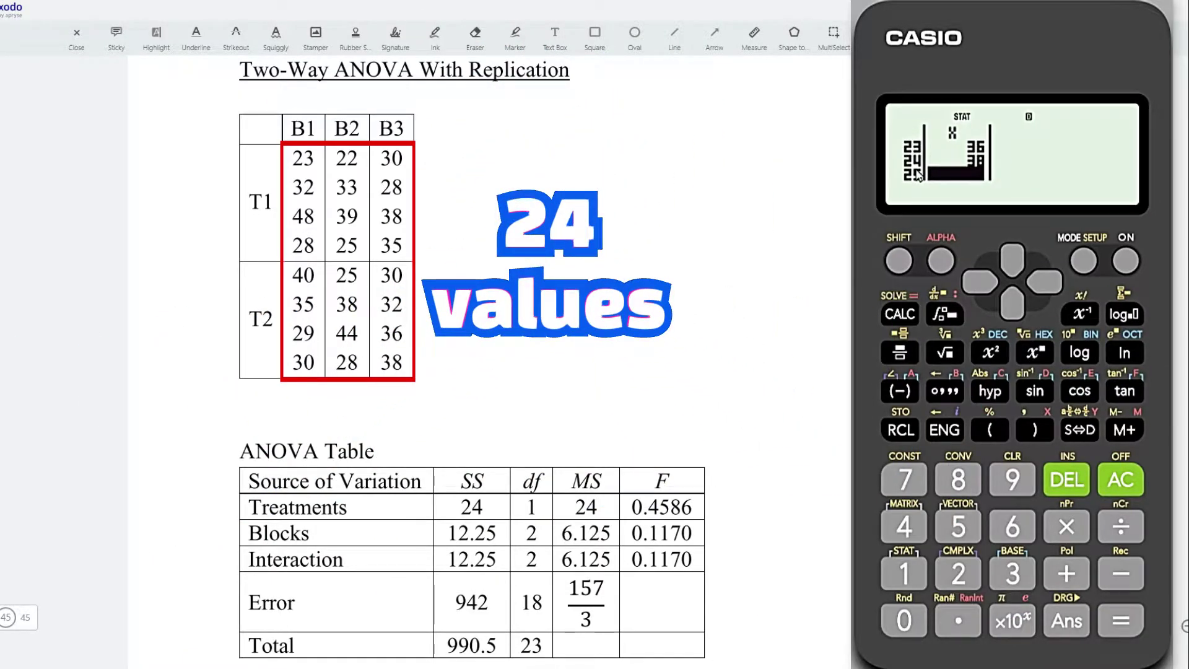
- Evaluate σx² × 24 to get the total sum of squares, 990.5
left_click(1121, 480)
left_click(899, 260)
left_click(903, 574)
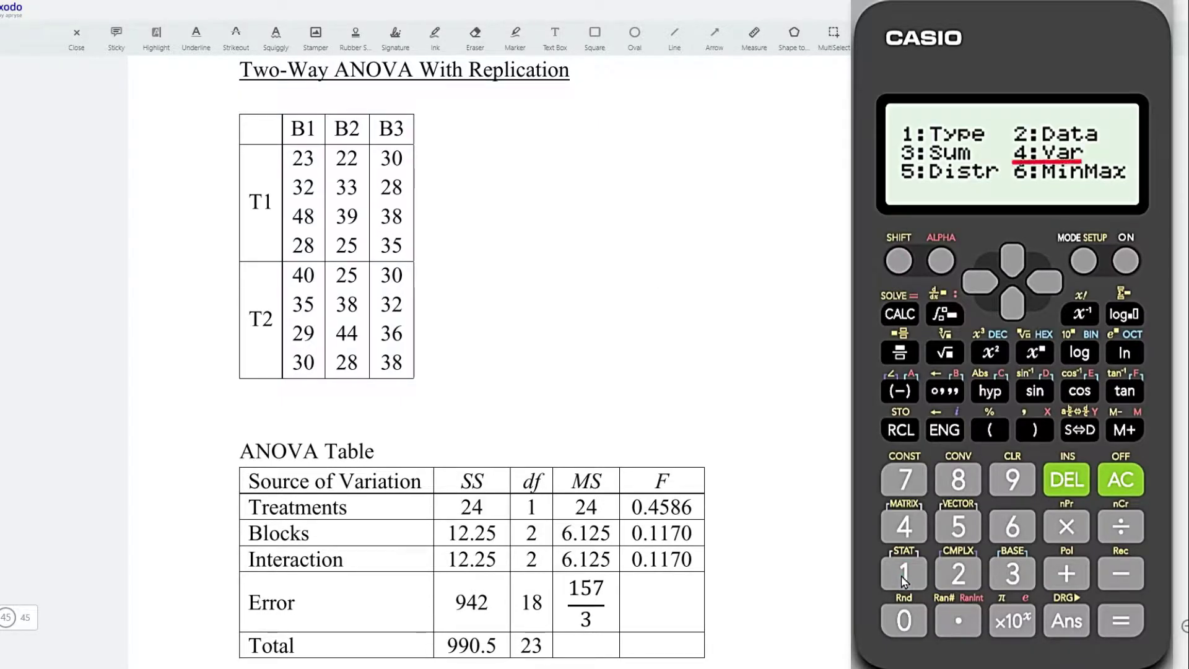
left_click(902, 525)
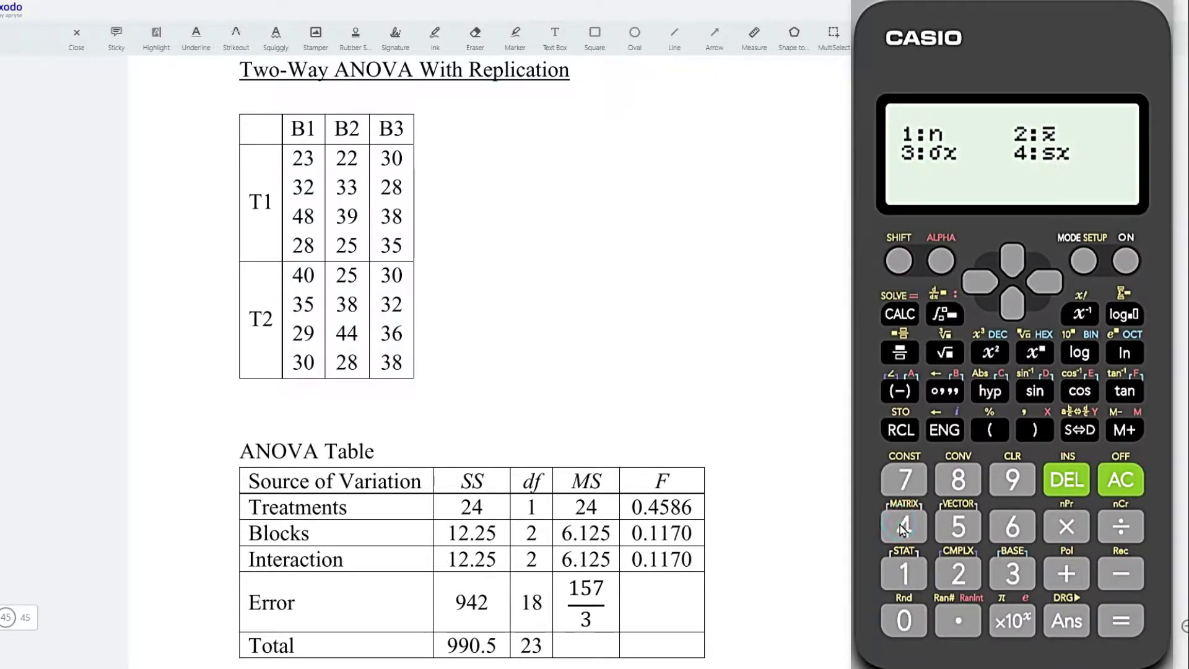
left_click(1011, 576)
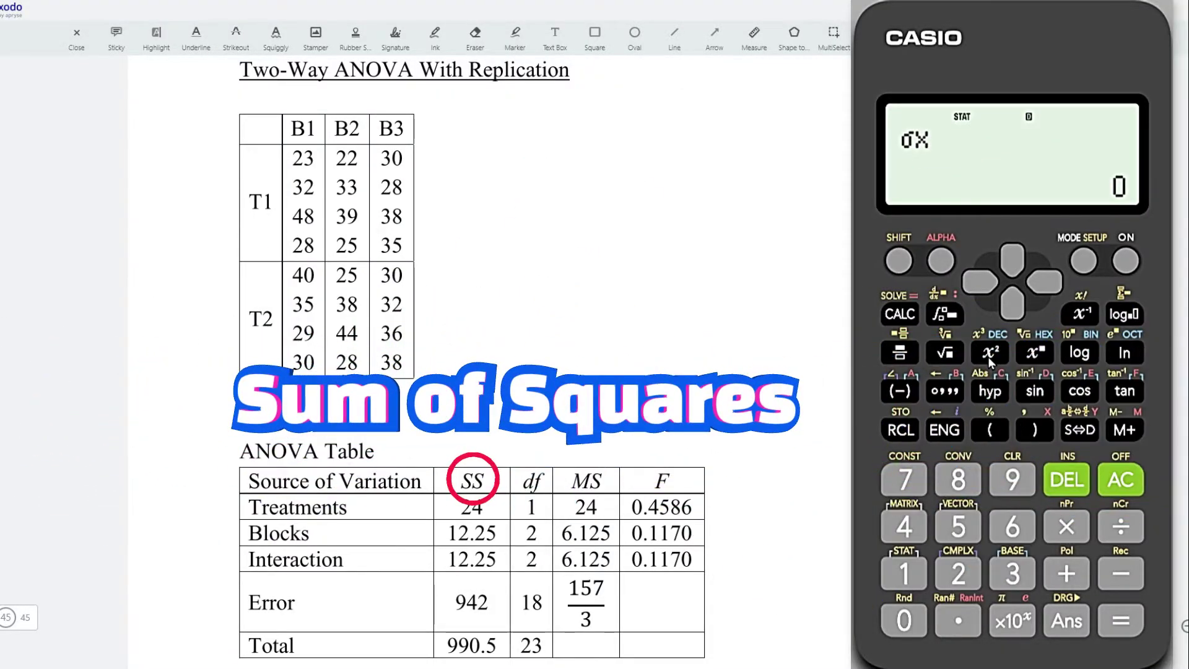
left_click(989, 353)
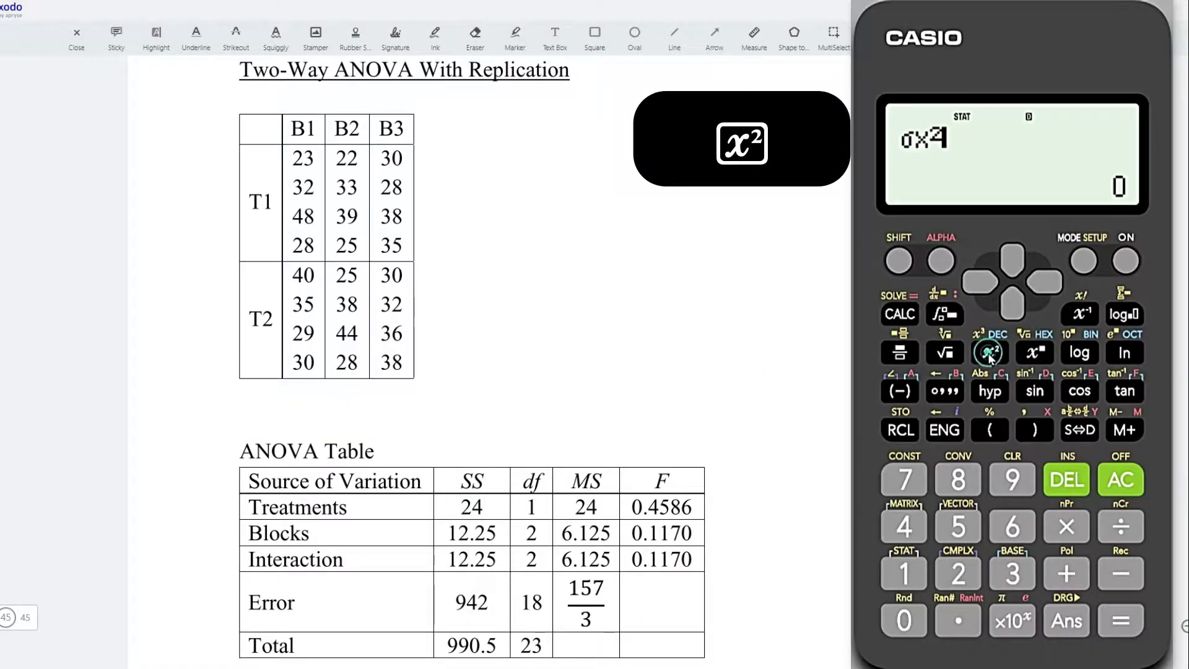
key("asterisk")
left_click(958, 574)
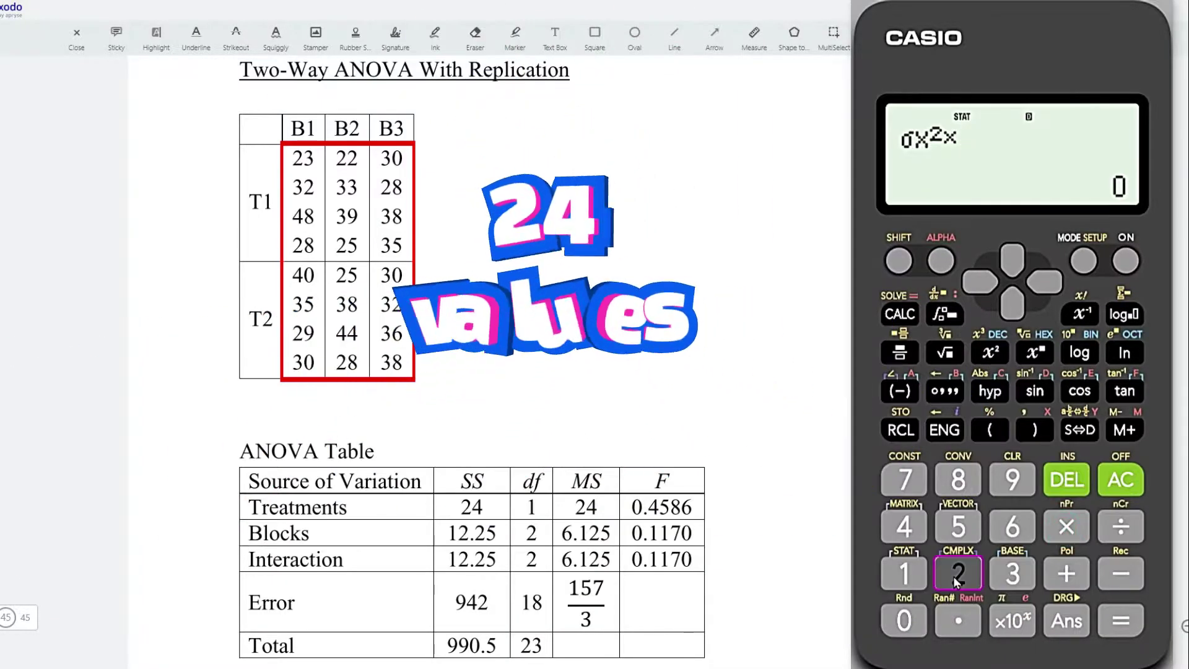
left_click(896, 528)
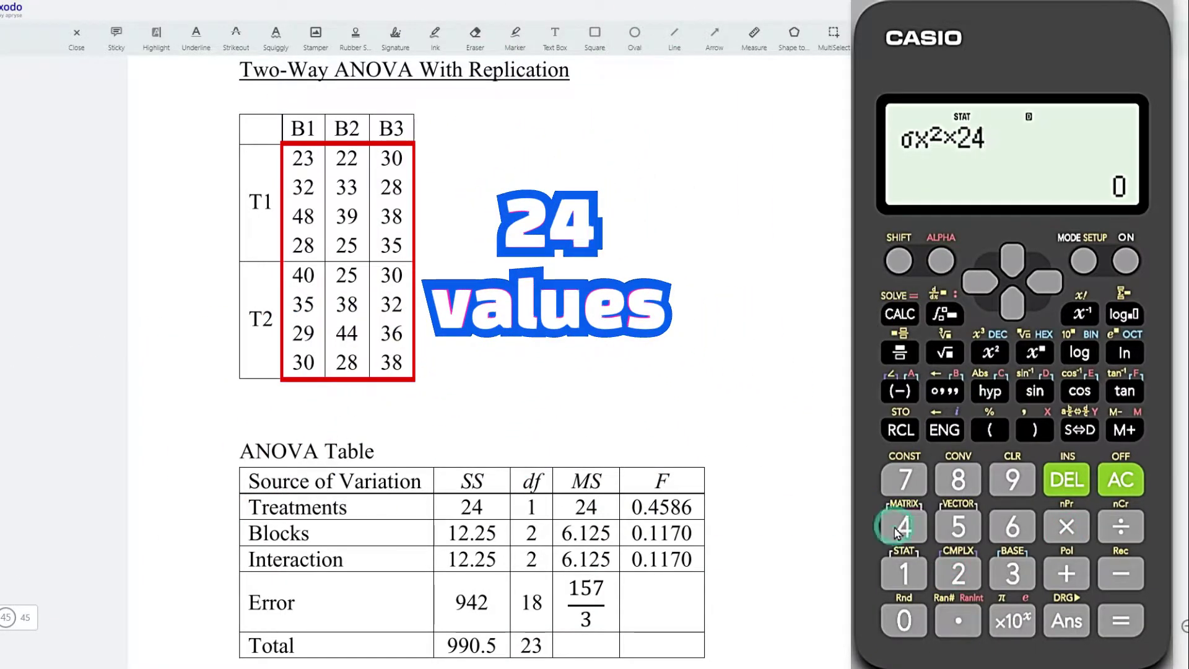
left_click(1122, 621)
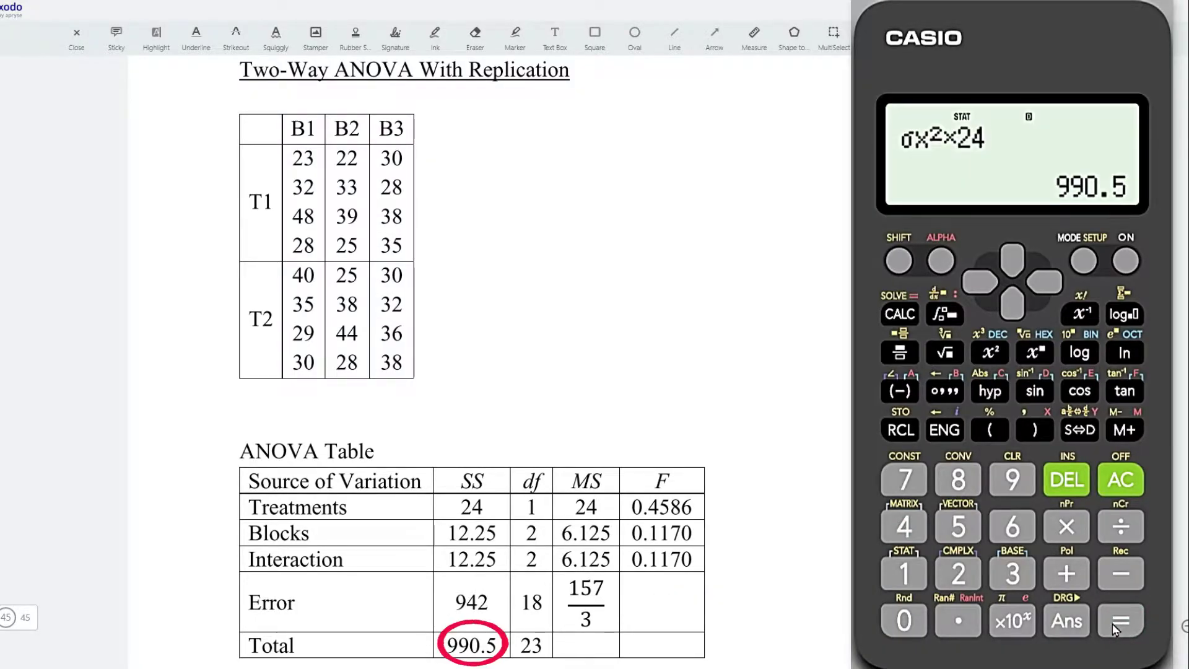
- Bring up the statistics Var list again
left_click(899, 260)
left_click(907, 576)
left_click(905, 528)
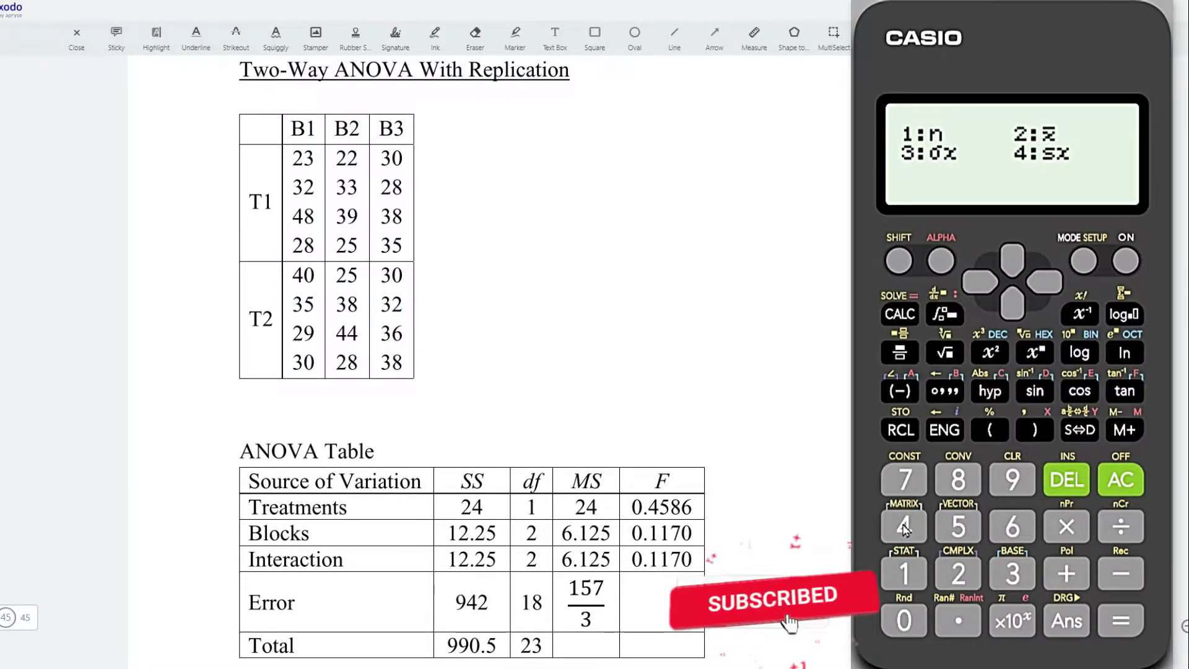
- Evaluate x̄ for the grand mean 32.75 and begin storing it to memory
left_click(958, 579)
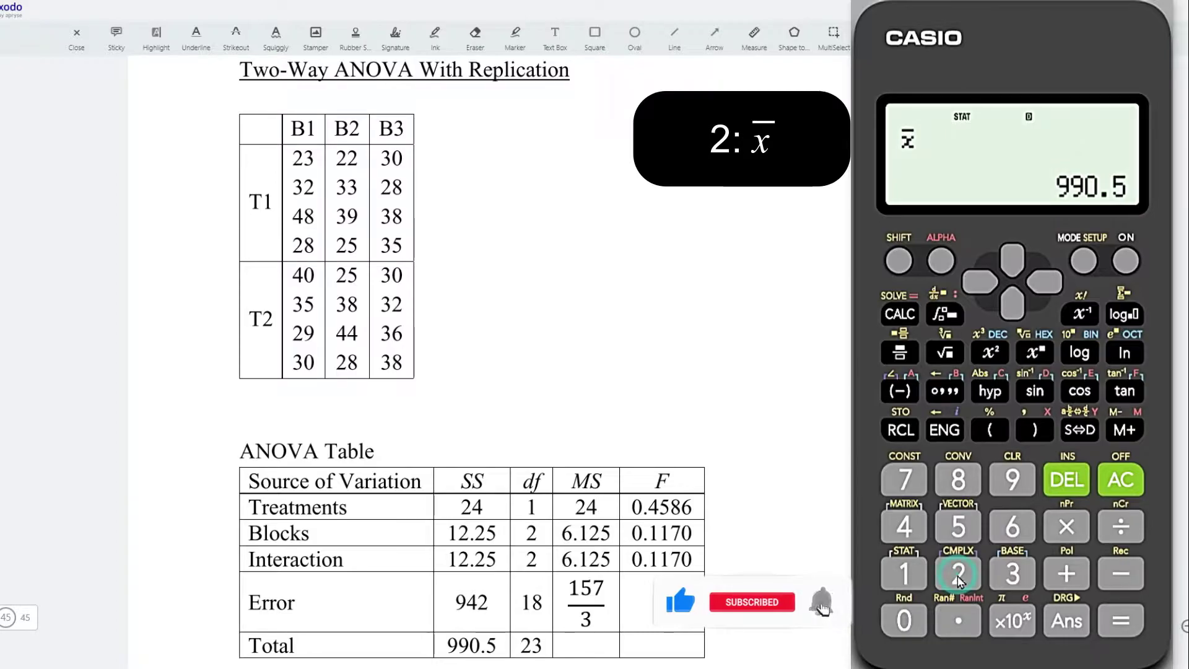
left_click(1117, 619)
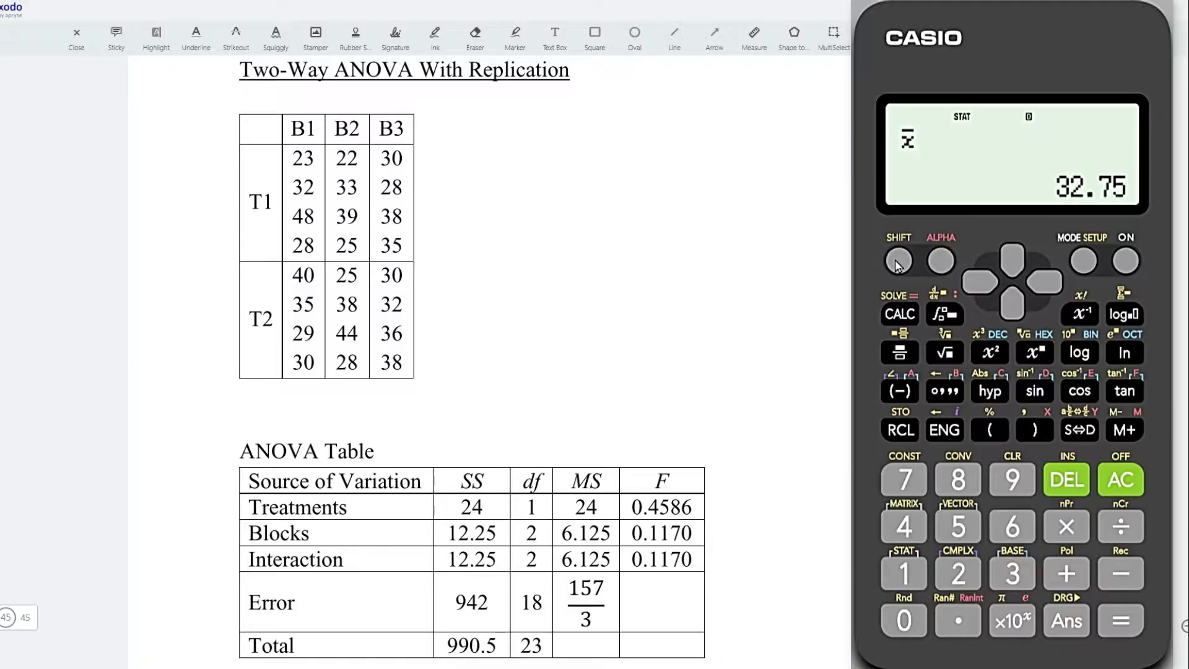
left_click(898, 261)
left_click(900, 430)
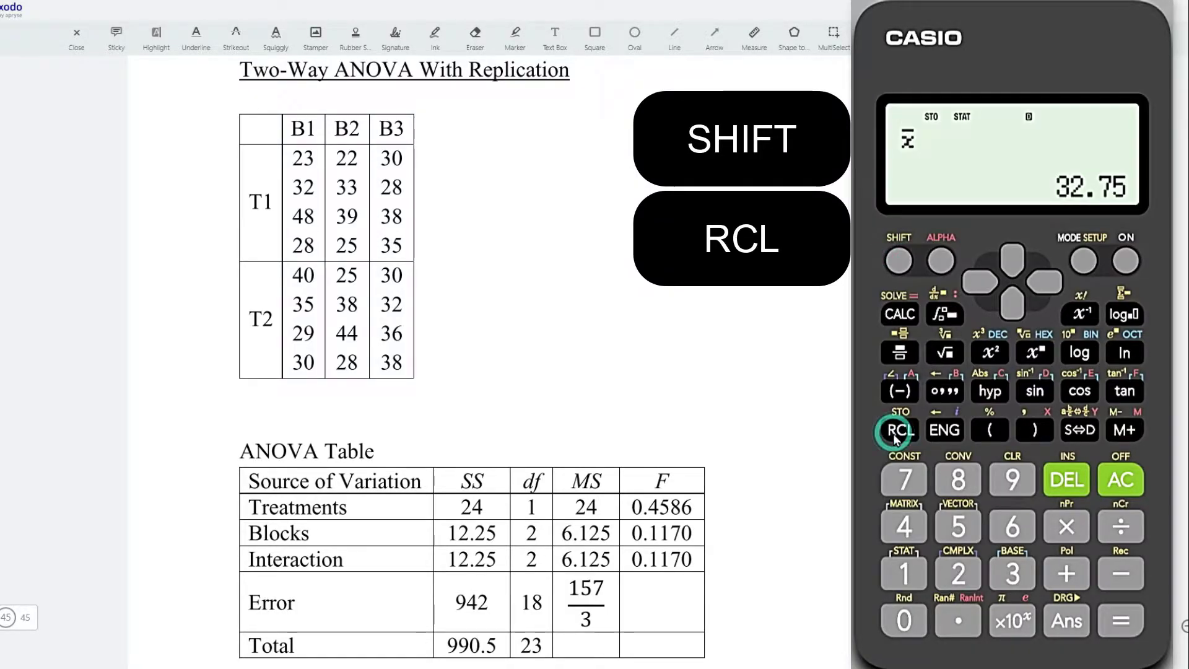
- Store the grand mean as X, then compute the T1/B2 cell mean (22+33+39+25)/4 = 29.75
left_click(1035, 431)
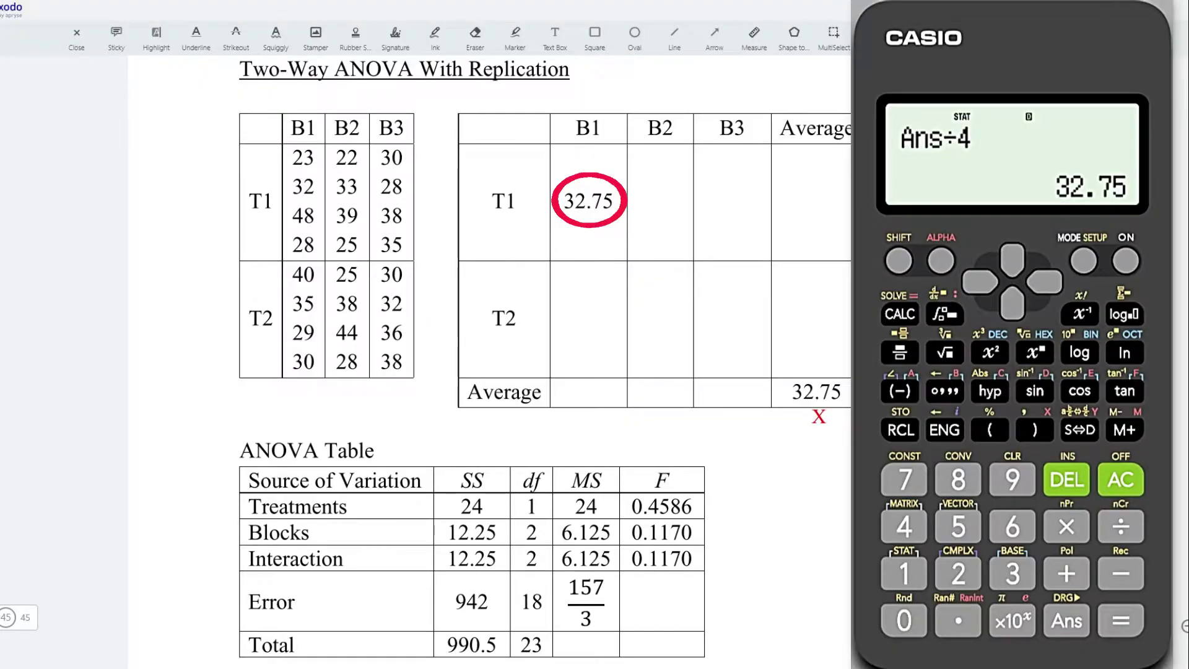
left_click(958, 573)
left_click(959, 573)
type("+3")
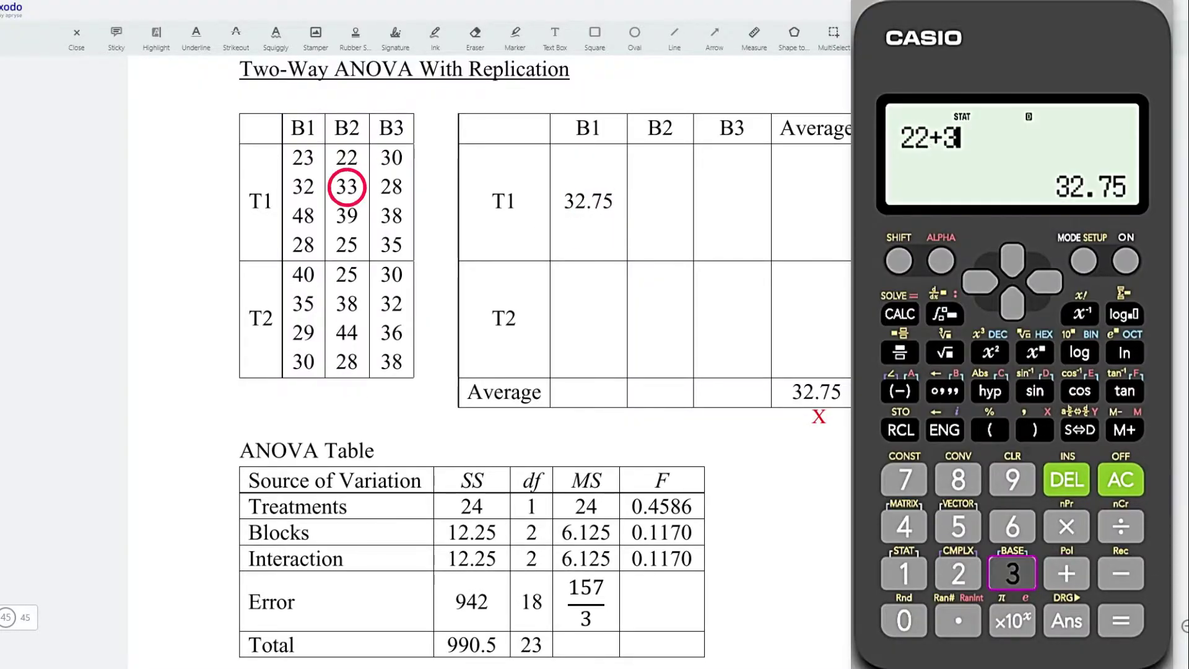
type("3+39+")
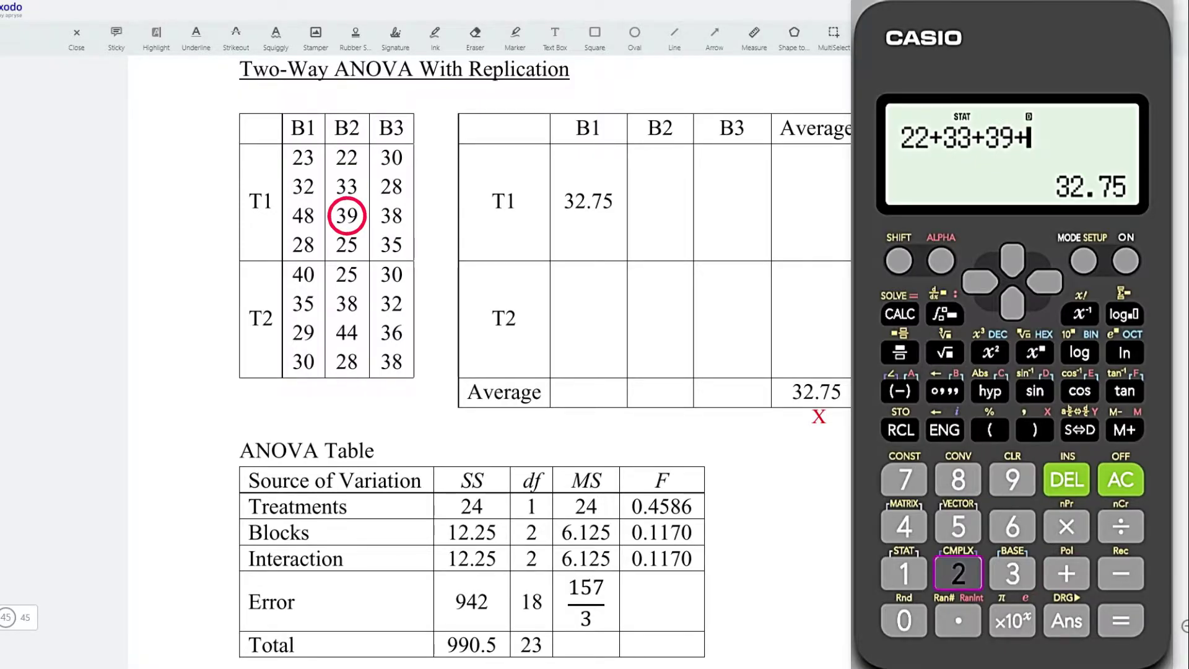
type("25")
key("Return")
type("/4")
key("Return")
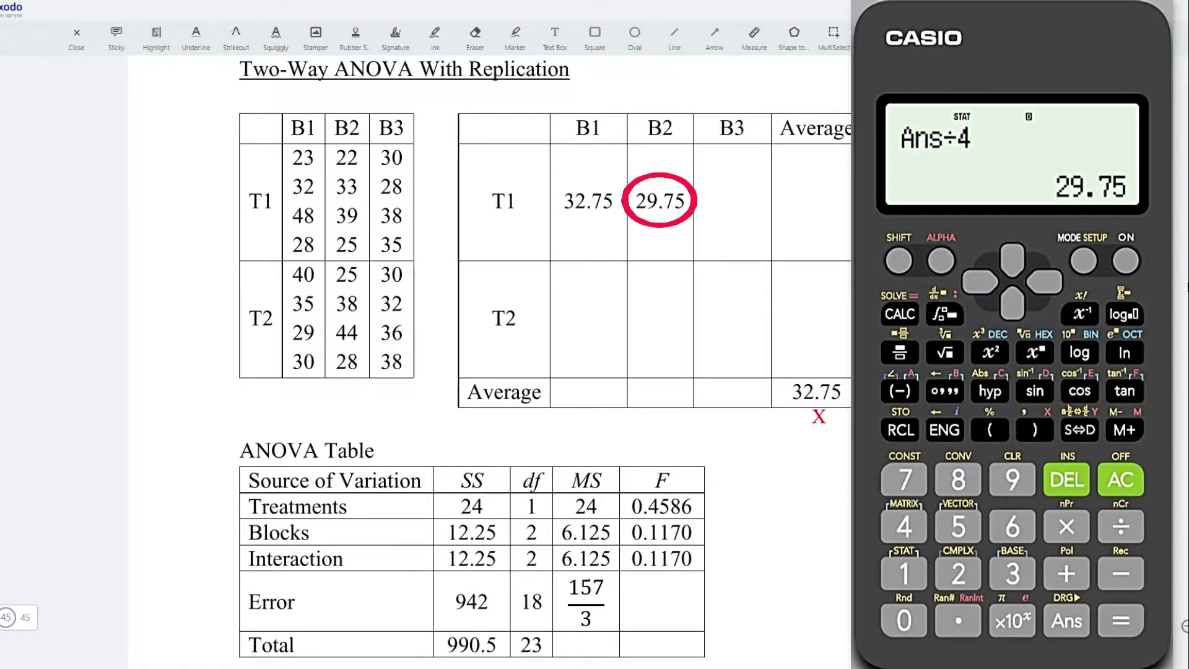
- Compute the T1/B3 mean (30+28+38+35)/4 = 32.75 and total T2/B1 readings to 134
type("30+28+38+35")
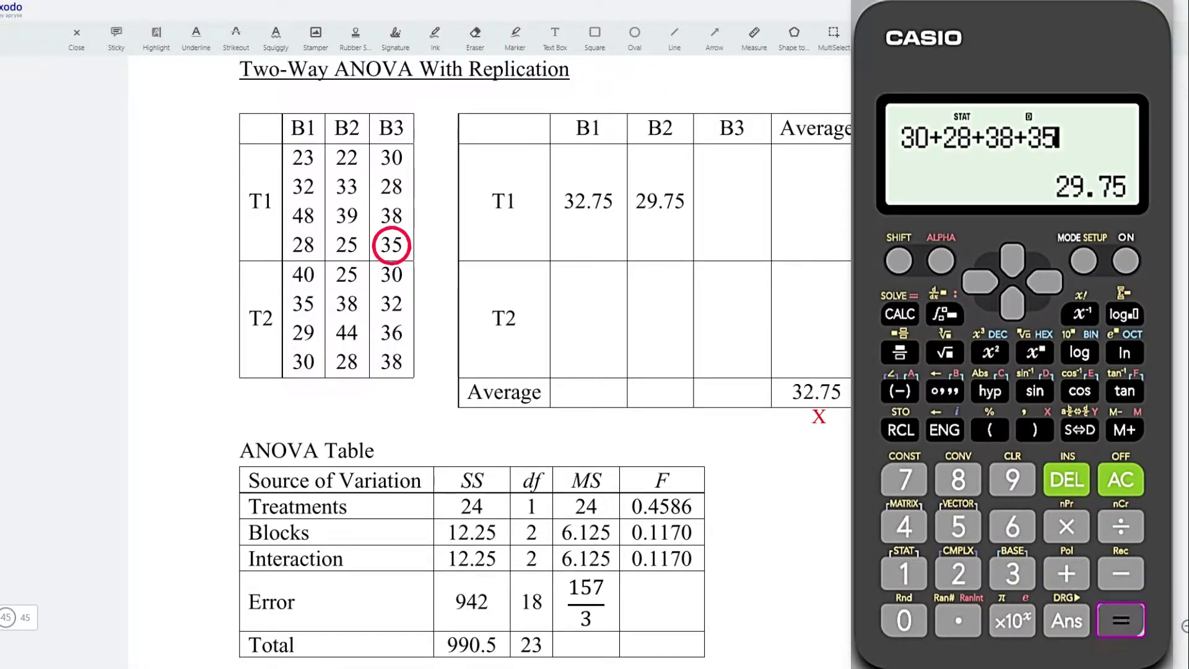
key("Return")
type("/4")
key("Return")
type("40+35+29+30")
key("Return")
- Divide each T2 block total by 4: B1 33.5, B2 (25+38+44+28) 33.75, B3 (30+32+36+38) 34
type("/4")
key("Return")
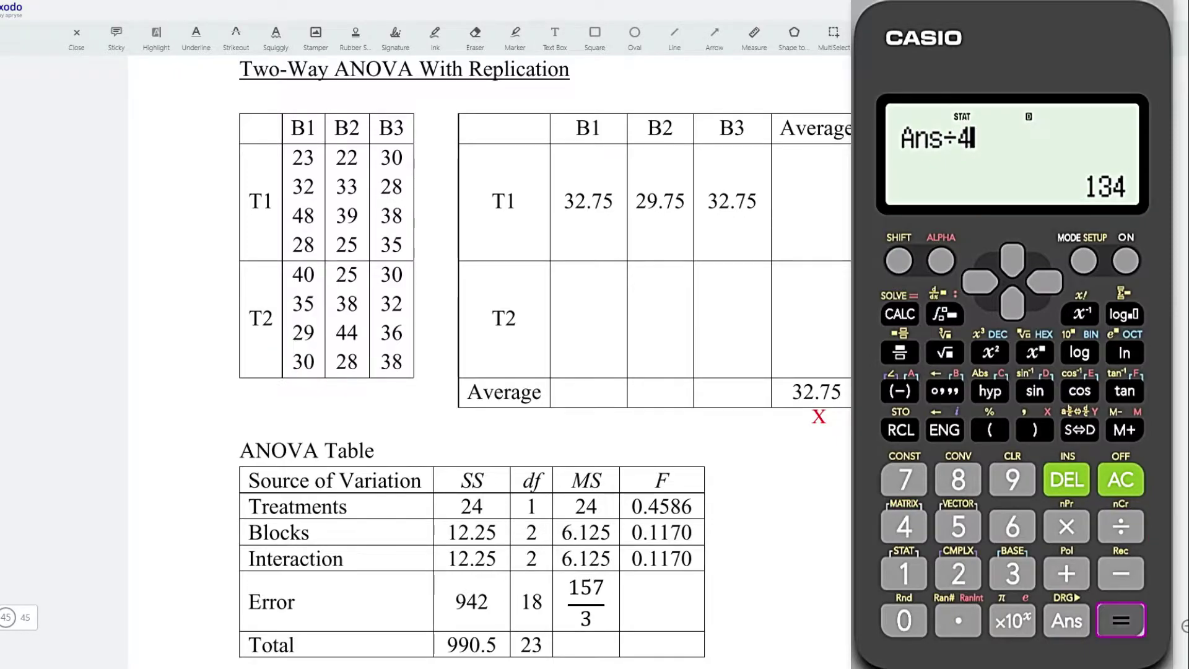
type("25+38")
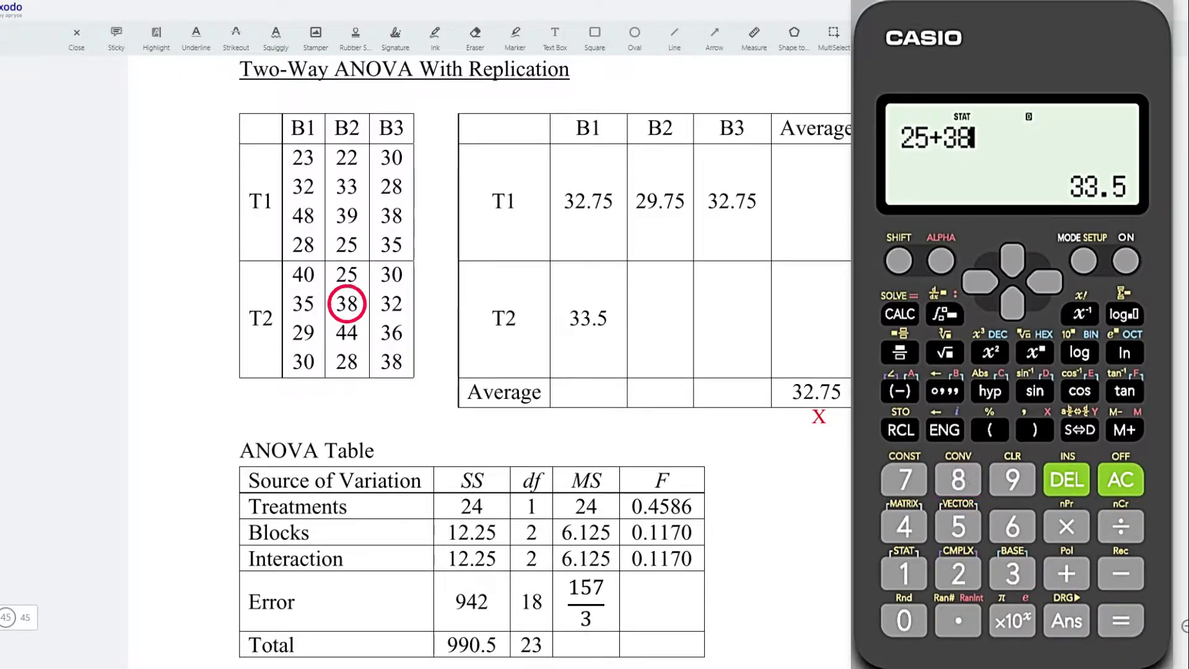
type("+44+2")
type("8")
key("Return")
type("/4")
key("Return")
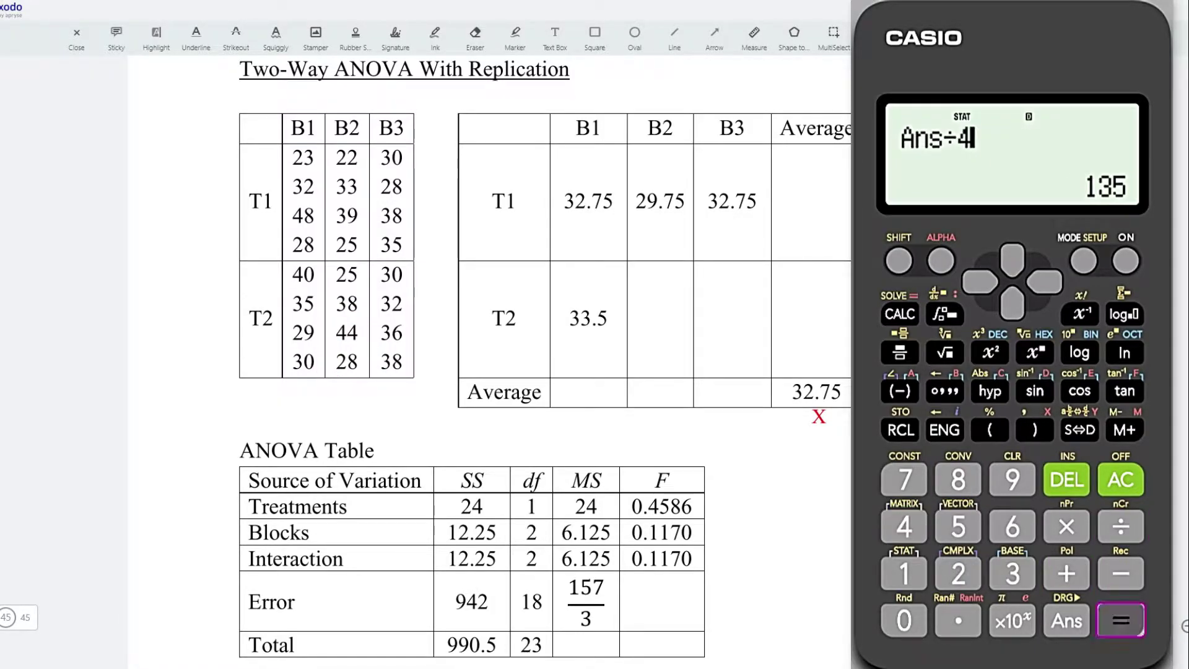
type("30+32+36+38")
key("Return")
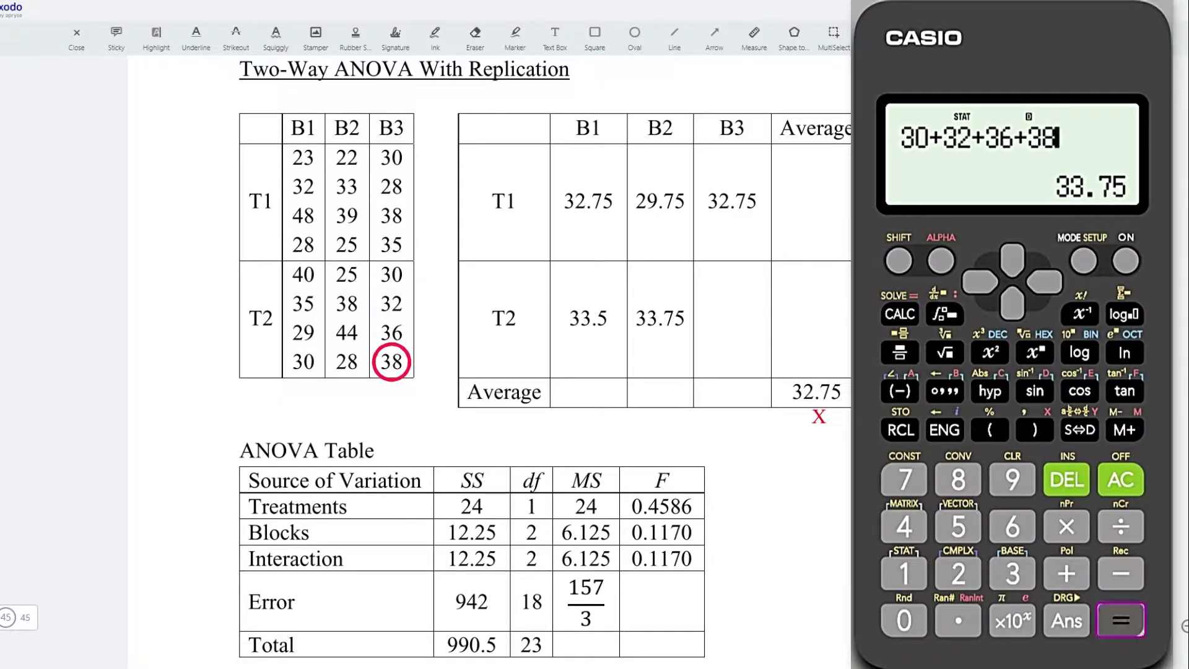
type("/4")
key("Return")
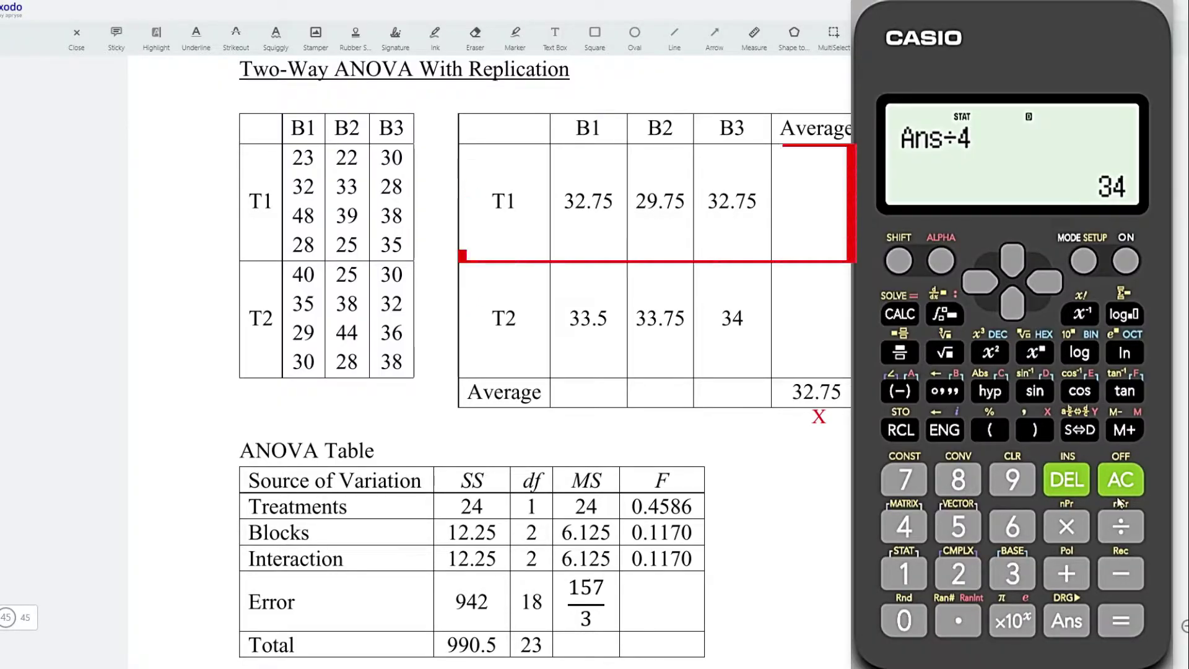
- Add the T1 cell means 32.75 + 29.75 + 32.75 to get 95.25
left_click(1012, 573)
left_click(959, 573)
left_click(958, 620)
left_click(904, 480)
left_click(951, 523)
left_click(1067, 573)
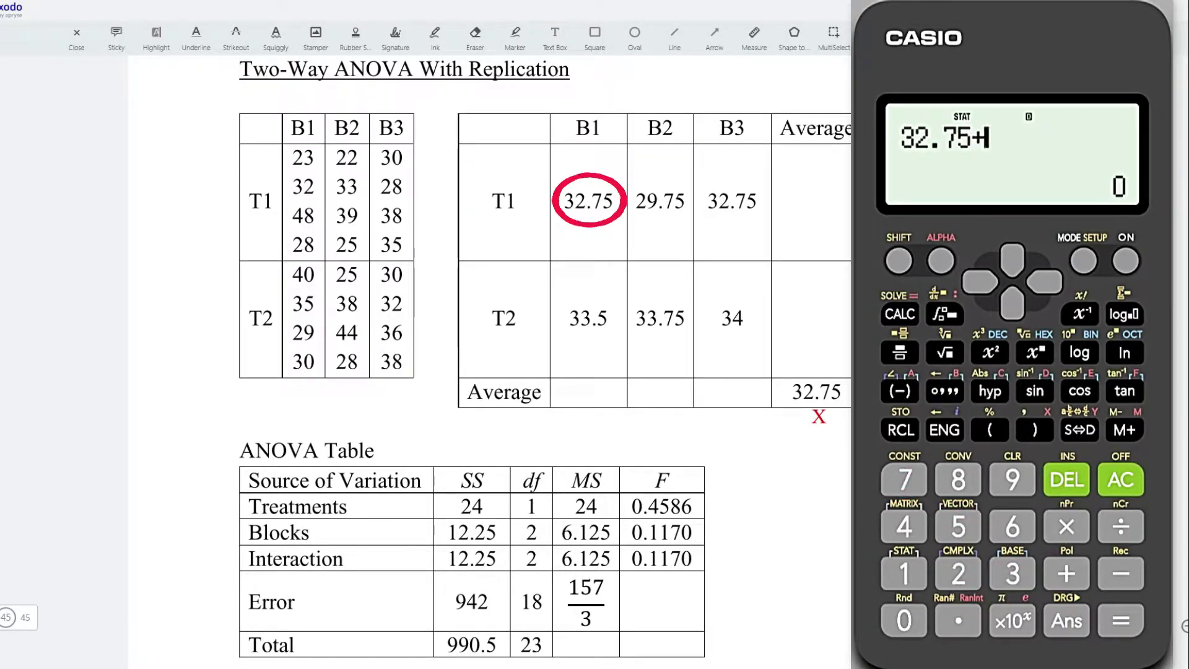
left_click(958, 574)
left_click(1012, 479)
left_click(958, 620)
left_click(905, 480)
left_click(958, 526)
left_click(1067, 573)
left_click(1012, 574)
left_click(958, 574)
left_click(958, 620)
left_click(904, 479)
left_click(958, 526)
left_click(1120, 620)
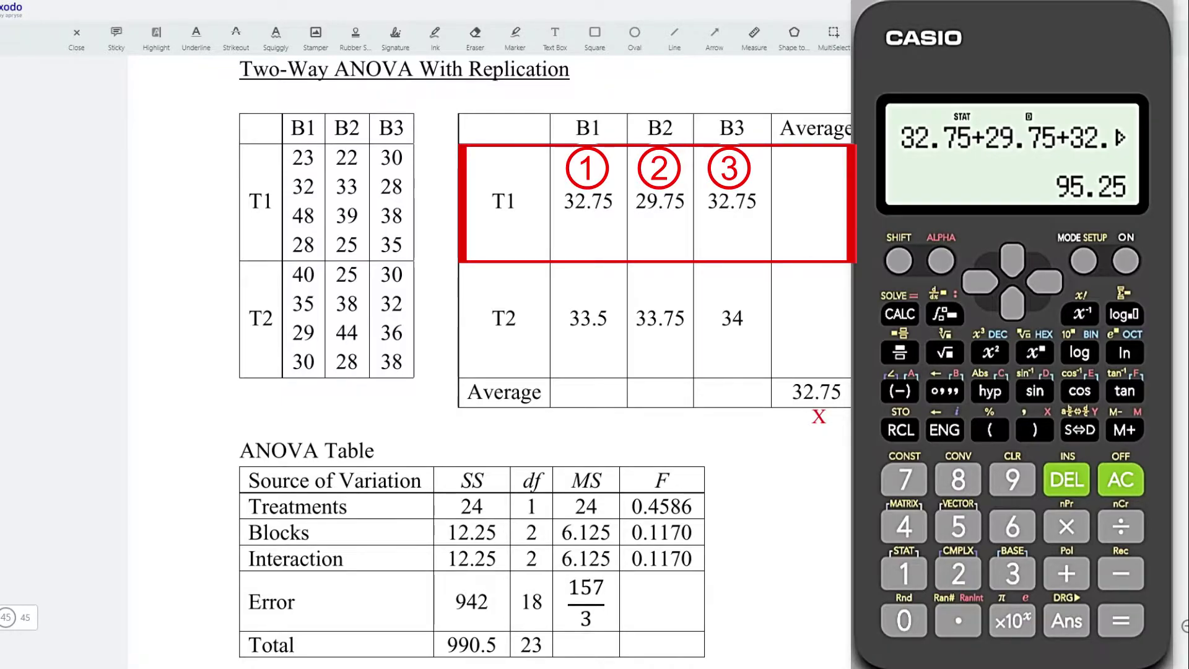
- Divide 95.25 by 3 for the T1 row mean 31.75 and begin storing it
left_click(1121, 526)
left_click(1012, 573)
key("Return")
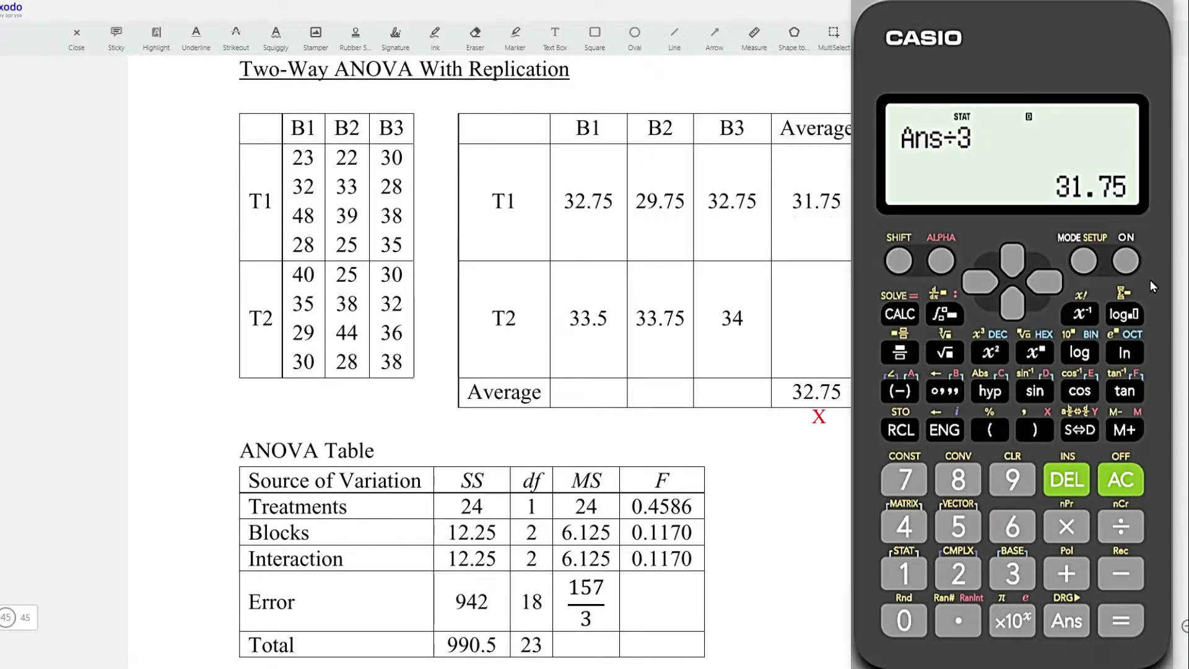
left_click(900, 261)
left_click(901, 429)
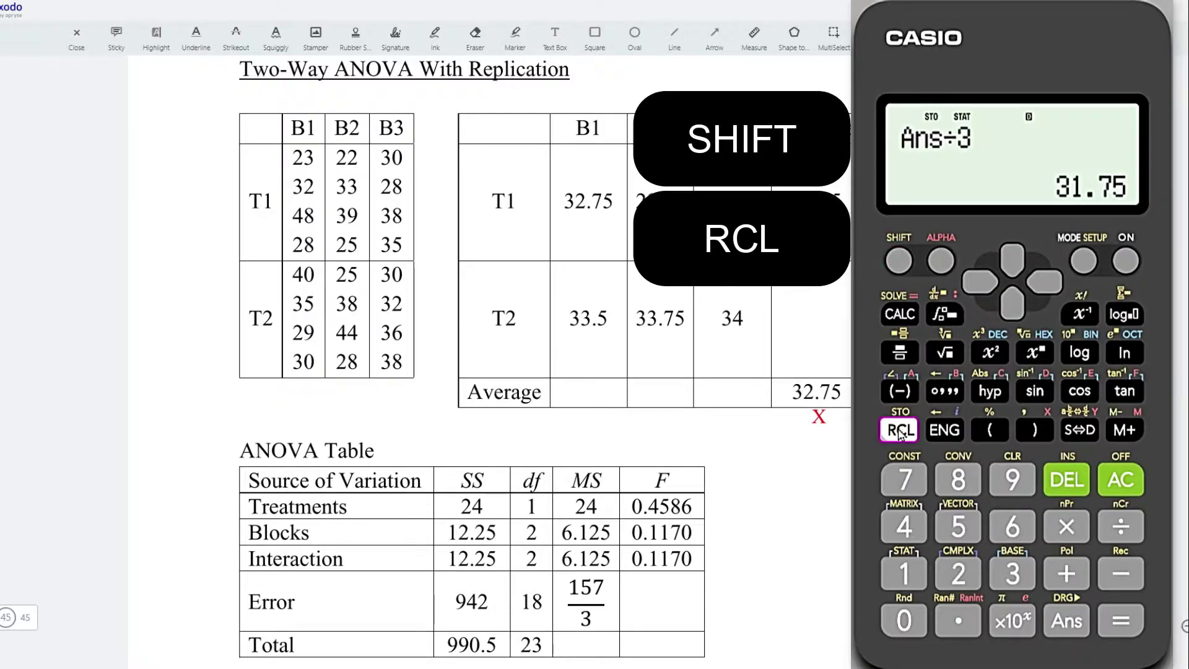
- Store the T1 row mean as A, then total T2 cell means 33.5 + 33.75 + 34 = 101.25
left_click(899, 391)
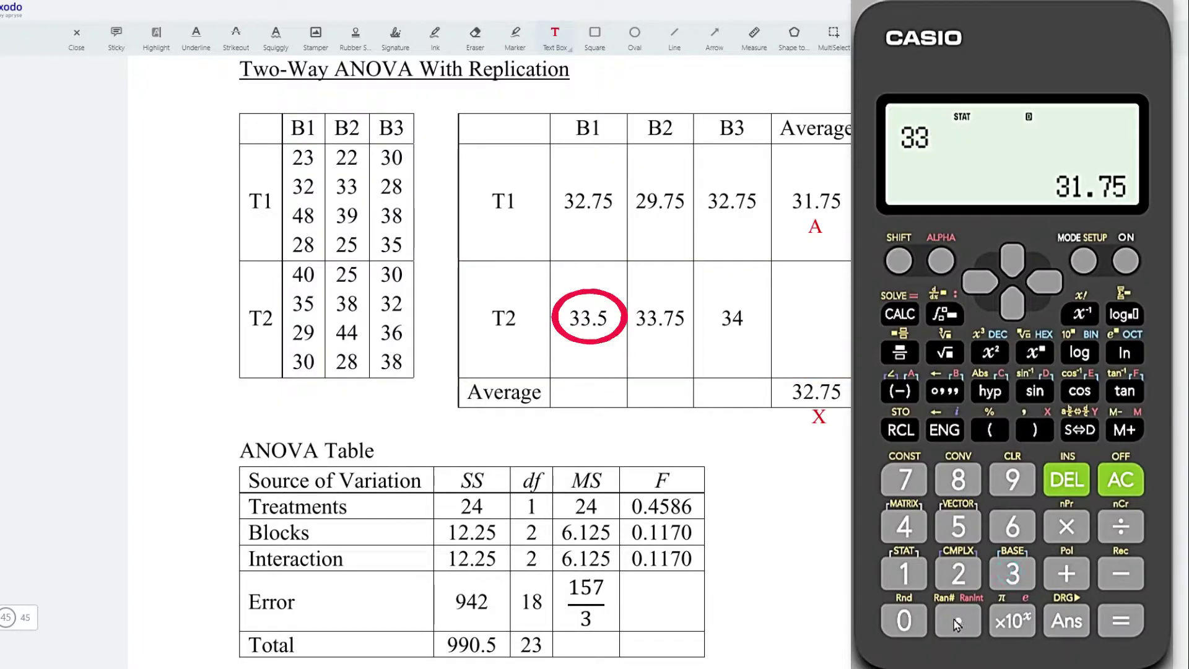
left_click(950, 543)
left_click(1066, 573)
left_click(1012, 573)
left_click(1012, 573)
left_click(957, 619)
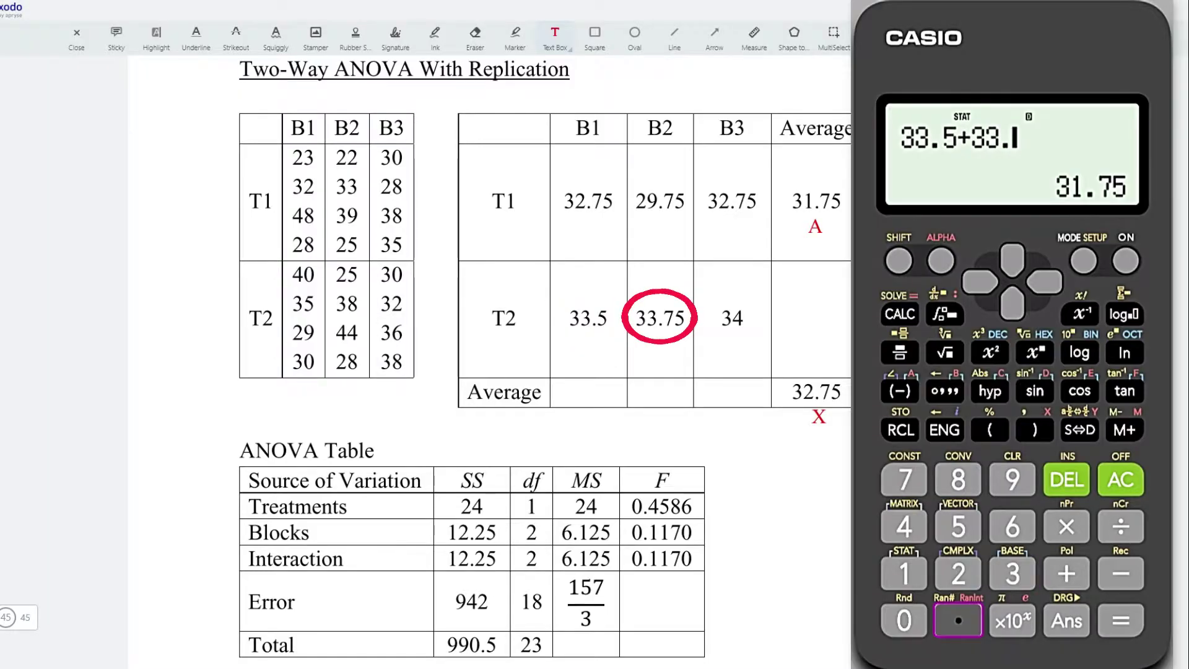
left_click(904, 480)
left_click(959, 527)
left_click(1066, 573)
left_click(1012, 573)
left_click(904, 526)
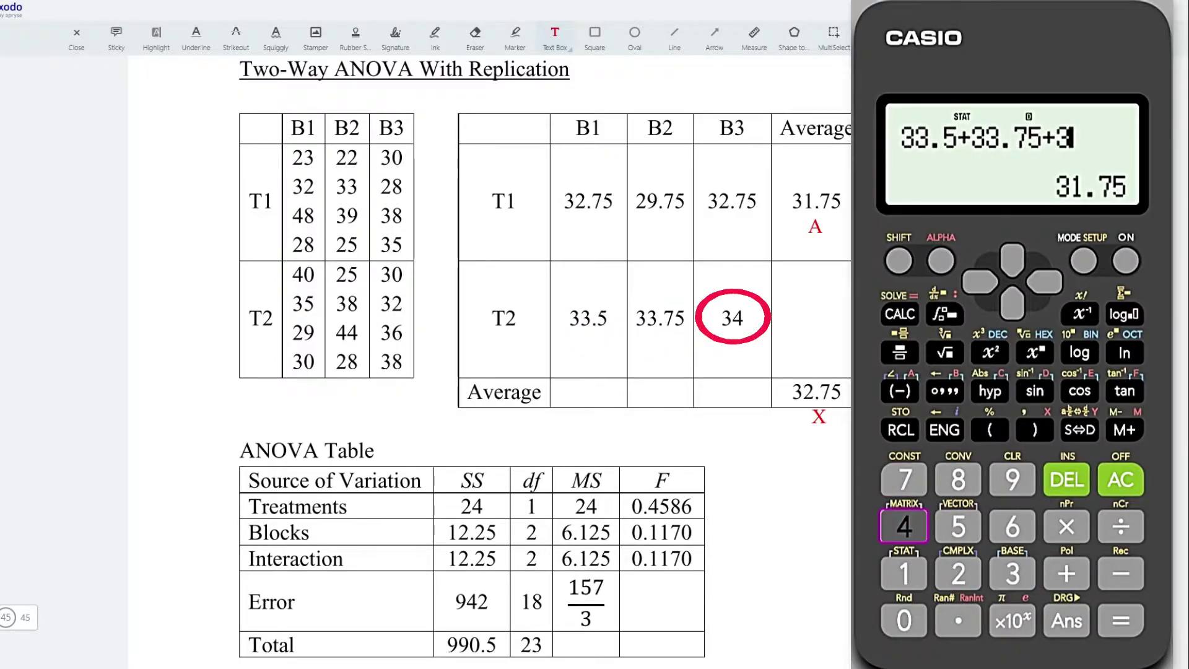
left_click(1121, 619)
- Divide by 3 for the T2 row mean 33.75 and store it as B
left_click(1121, 527)
left_click(1012, 573)
left_click(1121, 620)
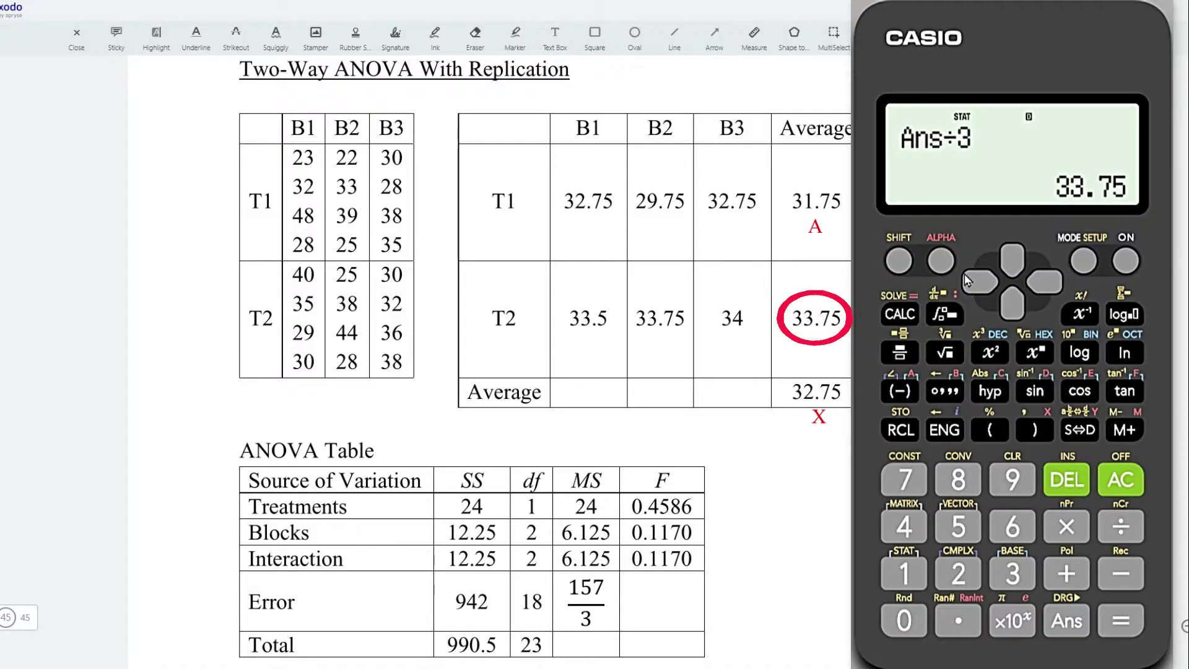
left_click(899, 261)
left_click(901, 430)
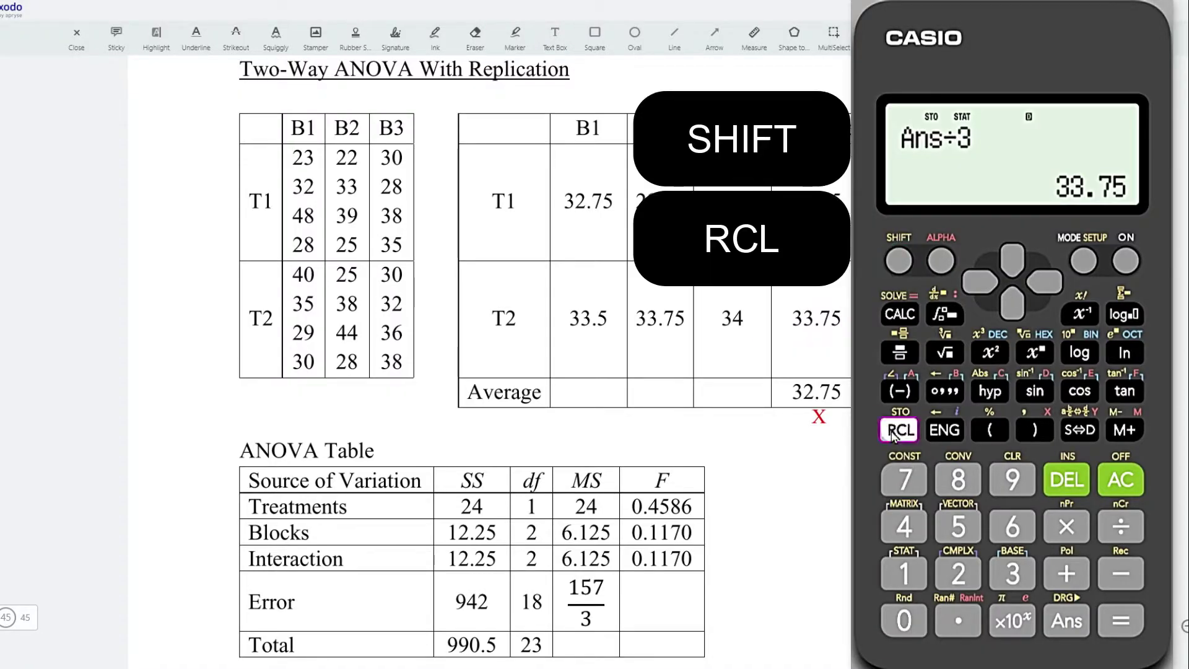
left_click(940, 391)
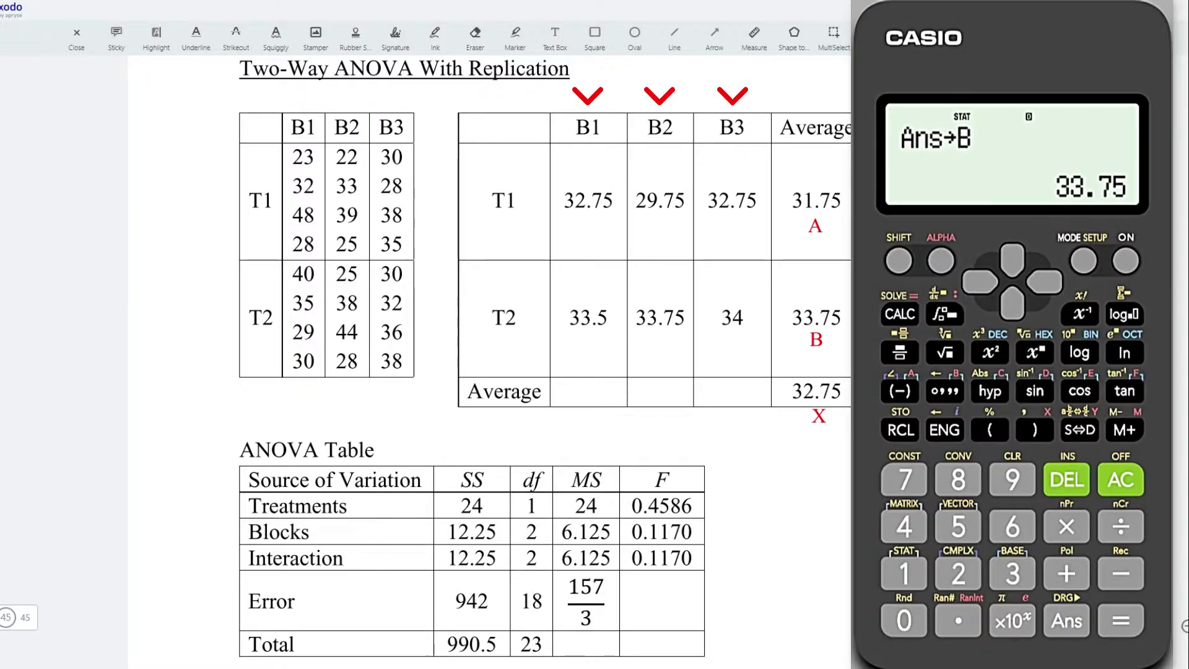
- Add the B1 cell means 32.75 and 33.5 to get 66.25
left_click(1016, 575)
left_click(958, 573)
left_click(953, 619)
left_click(919, 482)
left_click(958, 525)
left_click(1066, 573)
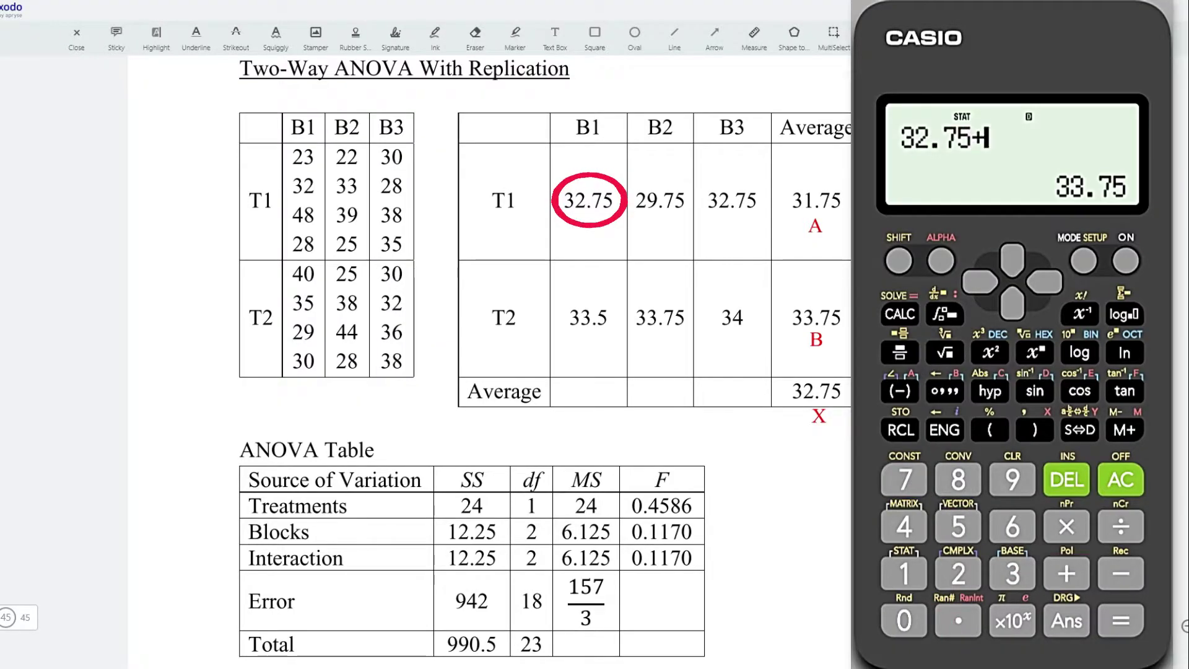
left_click(1013, 573)
left_click(1013, 573)
left_click(958, 619)
left_click(958, 526)
left_click(1122, 619)
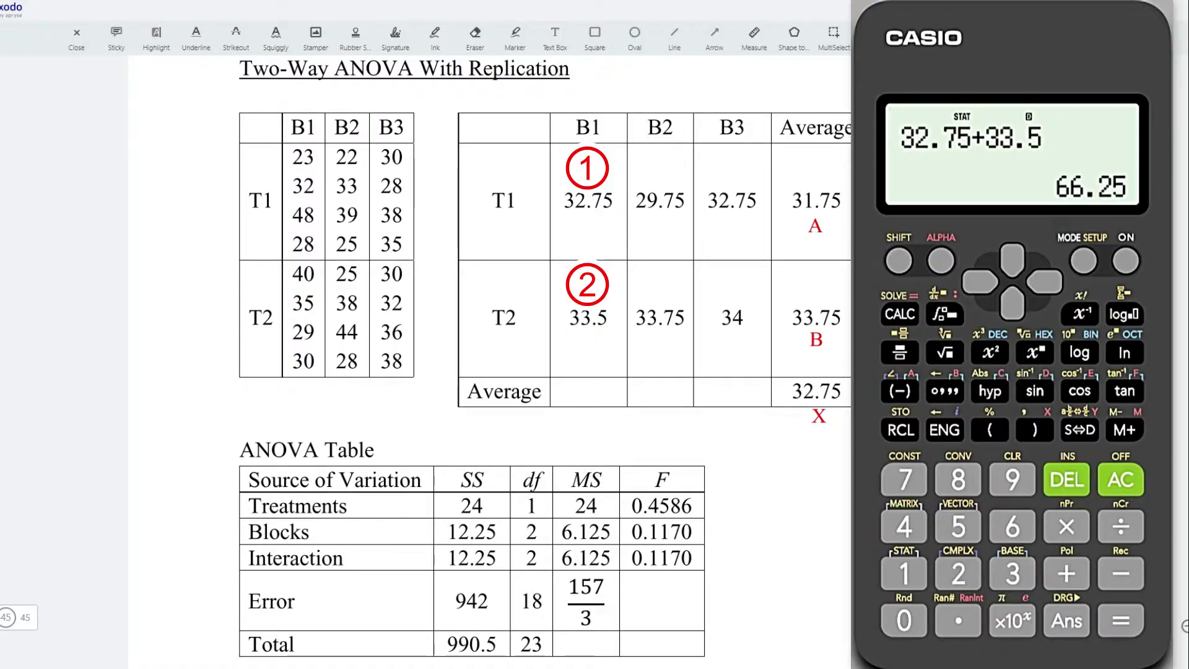
- Halve the total to get the B1 column mean 33.125 and store it as C
left_click(1121, 526)
left_click(958, 573)
left_click(1121, 619)
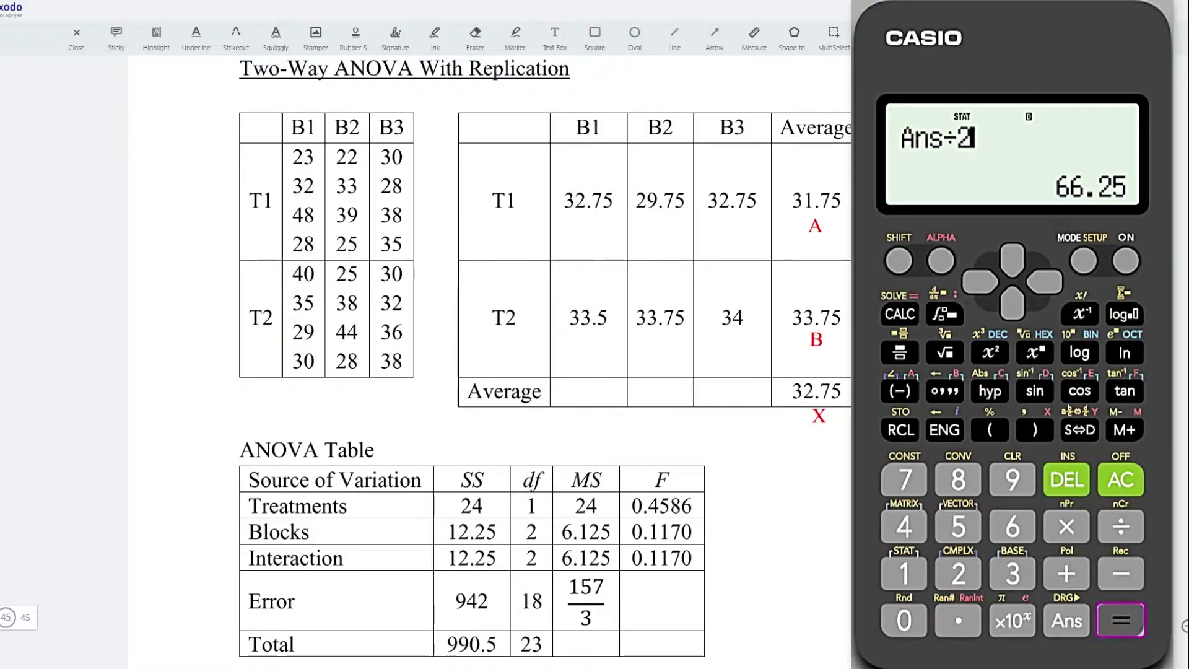
left_click(896, 261)
left_click(903, 430)
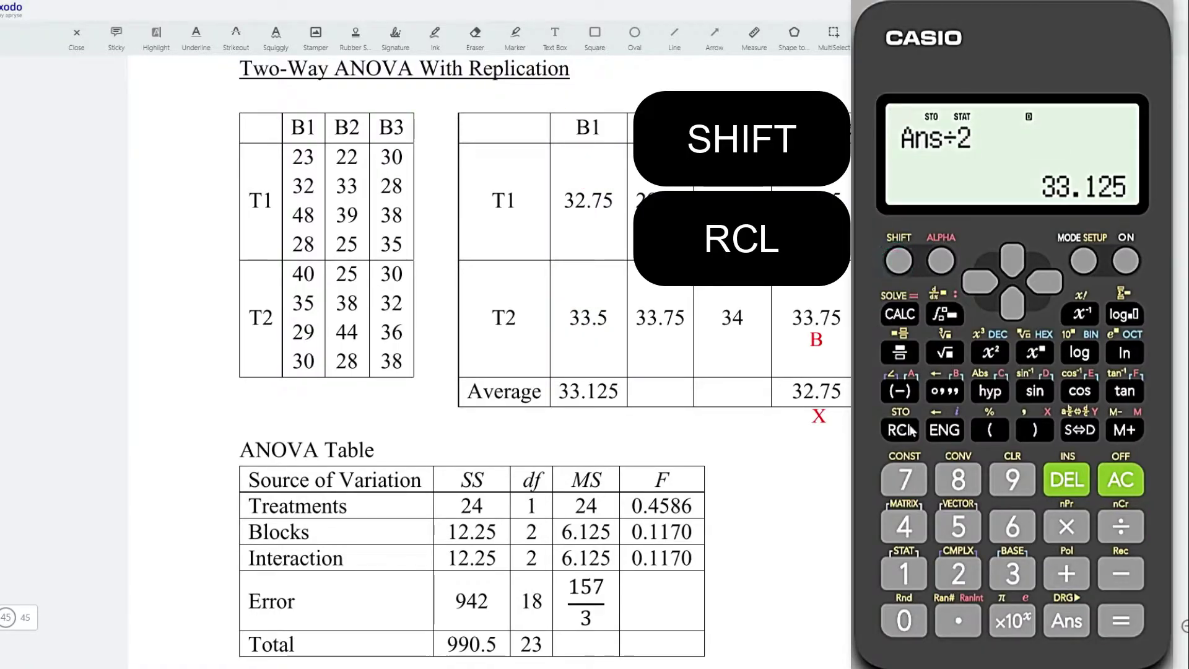
left_click(990, 391)
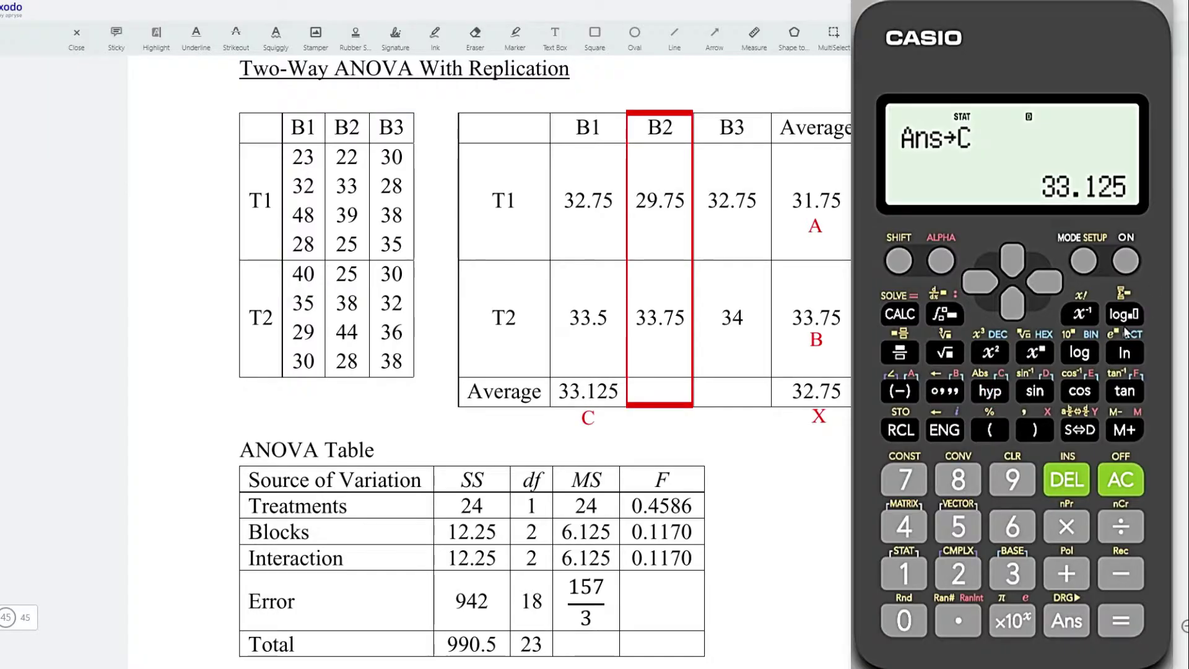
- Compute (29.75+33.75)/2 = 31.75 for B2 and store it as D
type("29.7")
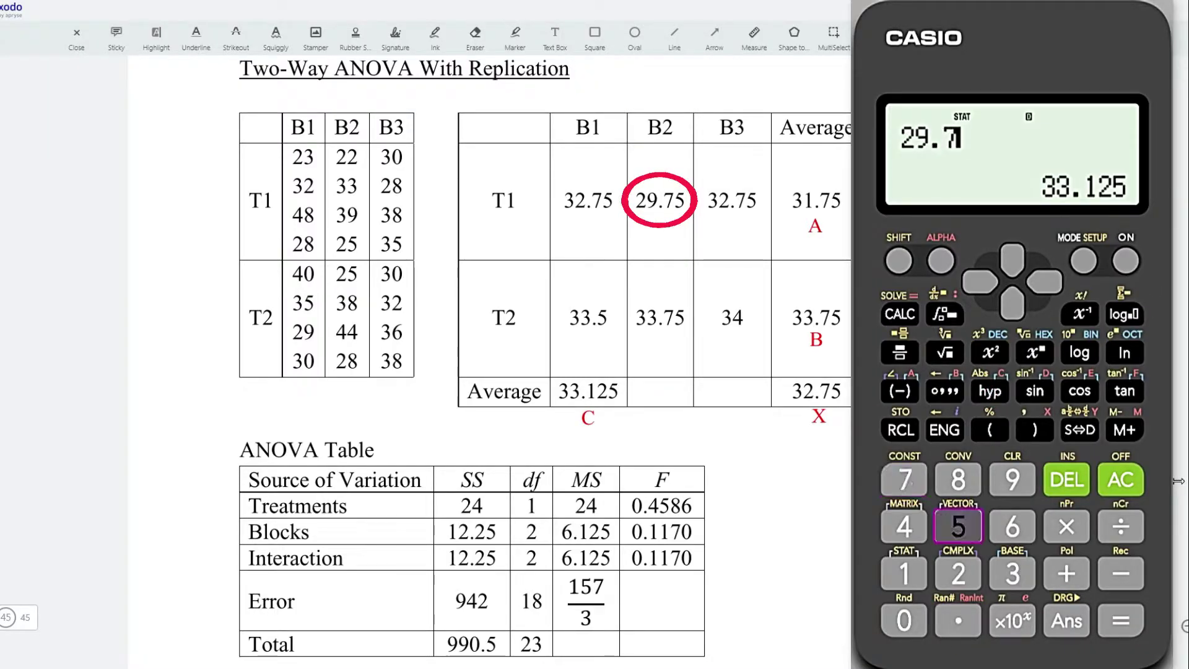
type("5+33.75")
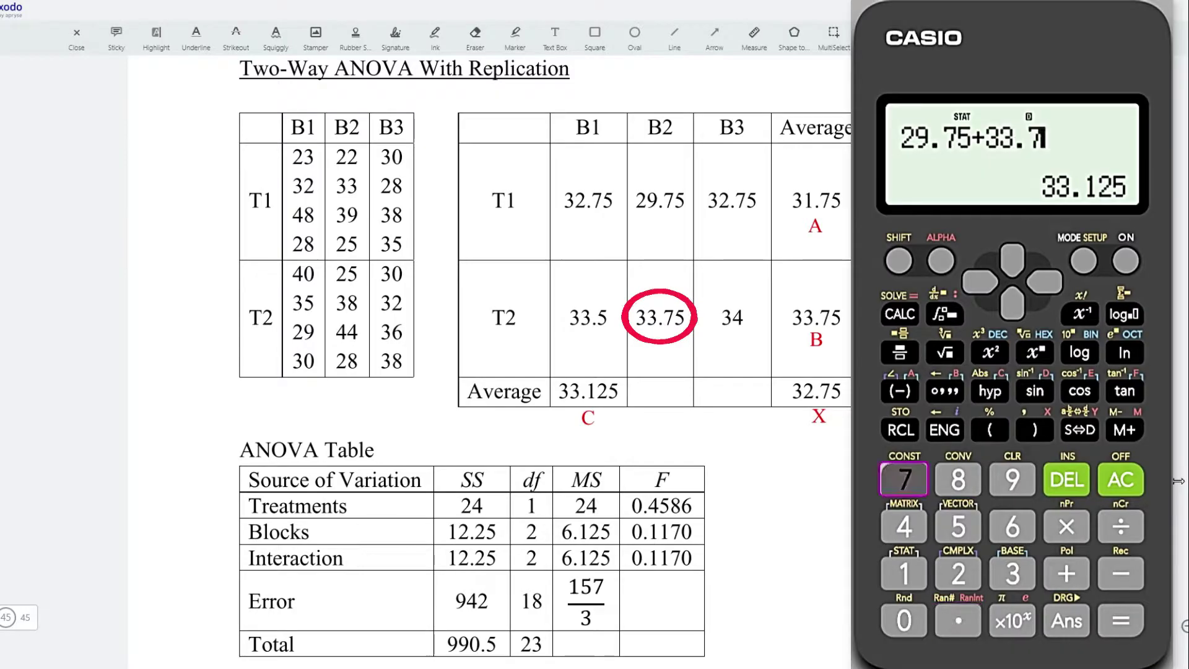
key("Return")
type("/2")
key("Return")
left_click(899, 260)
left_click(901, 429)
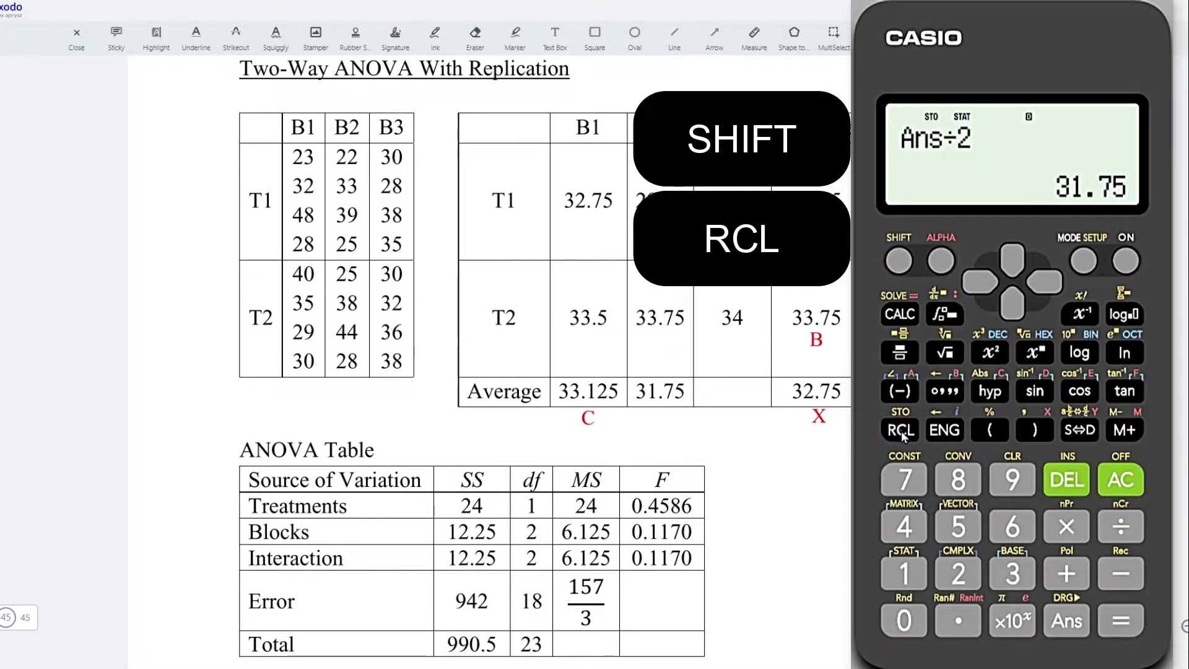
left_click(1035, 390)
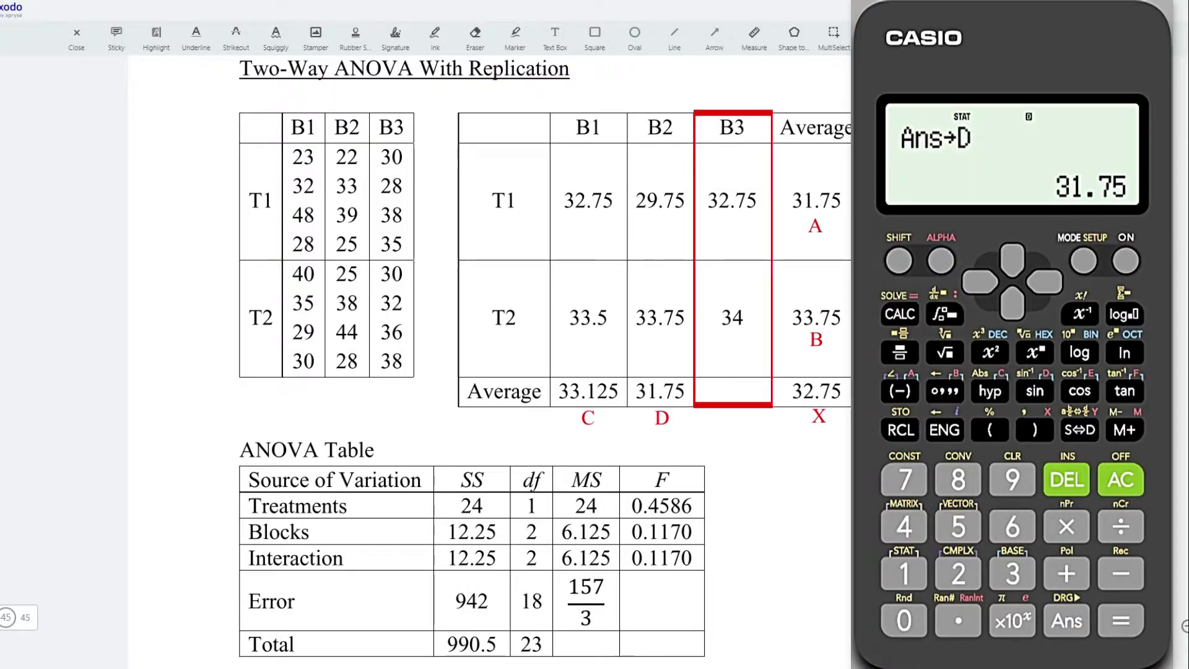
- Compute (32.75+34)/2 = 33.375 for B3 and store it as E
type("32.75+34")
key("Return")
type("/2")
key("Return")
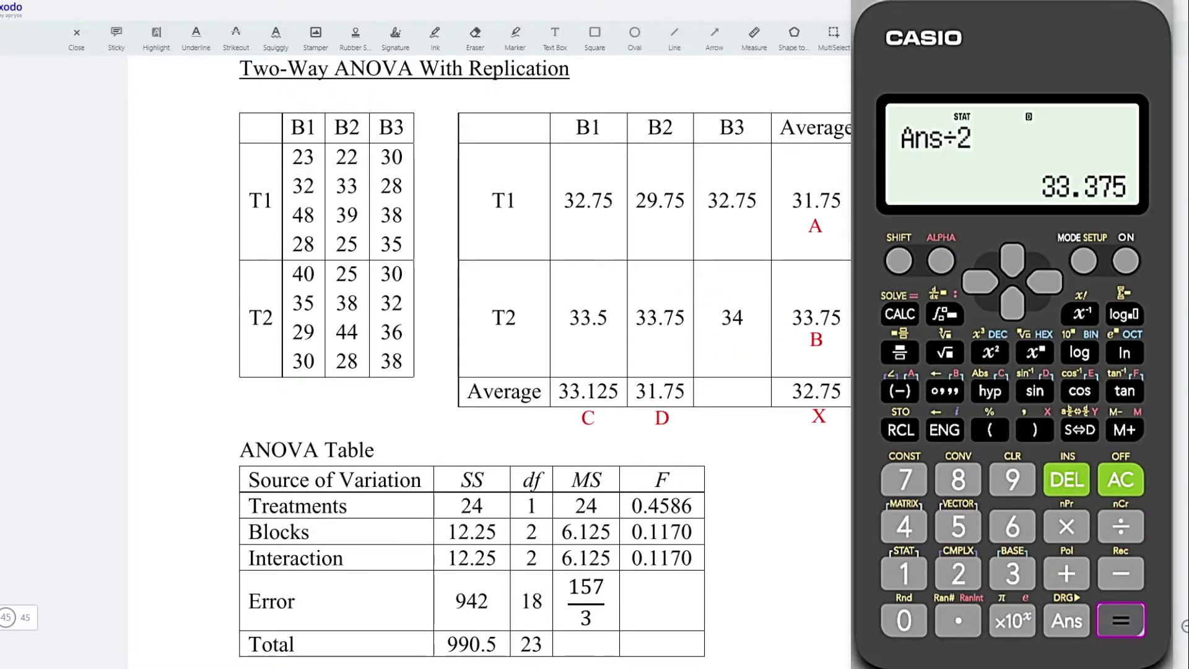
left_click(899, 260)
left_click(901, 429)
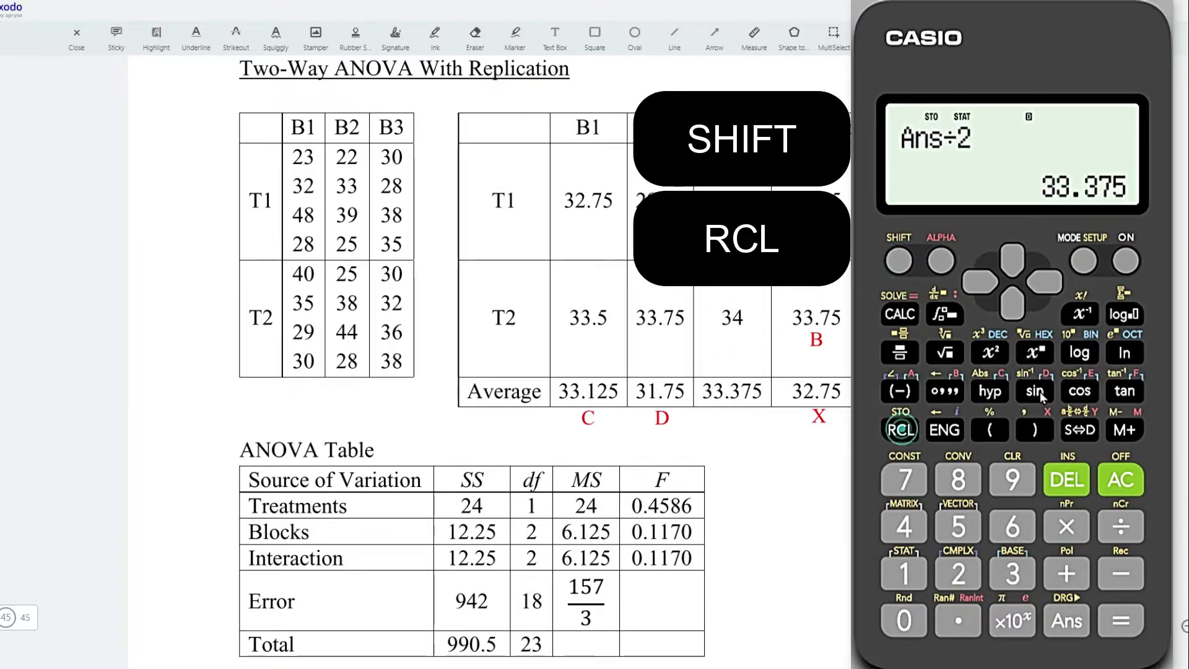
left_click(1080, 390)
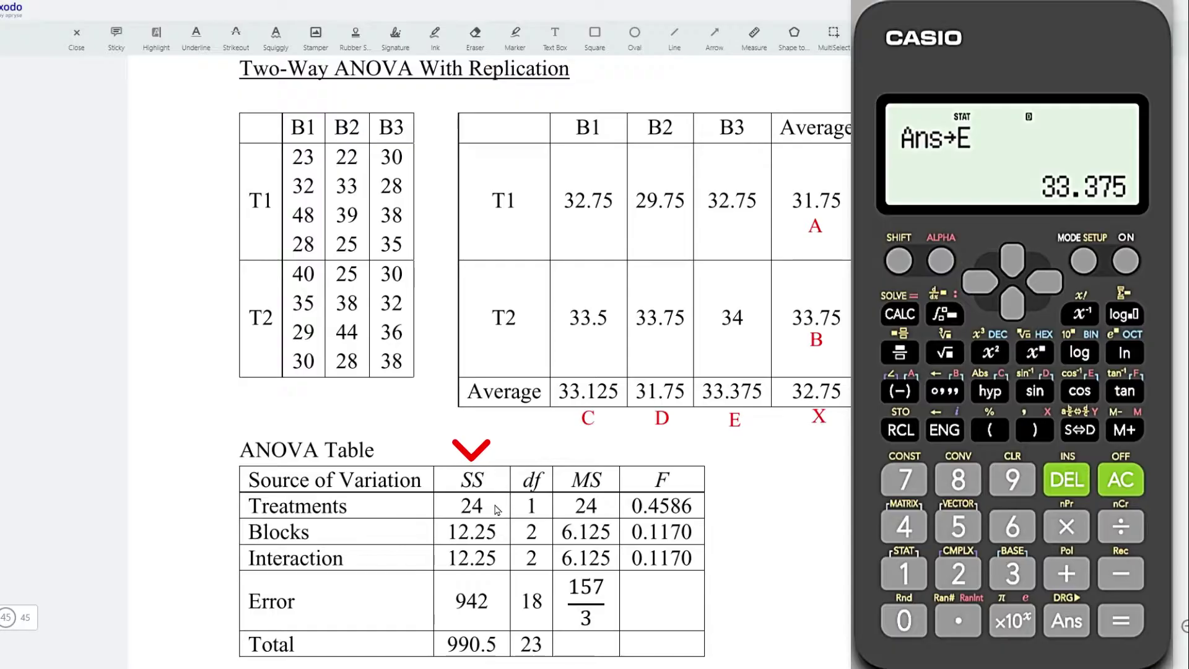
- Enter the first squared deviation (A−X)² using the stored row mean and grand mean
left_click(991, 430)
left_click(940, 261)
left_click(900, 390)
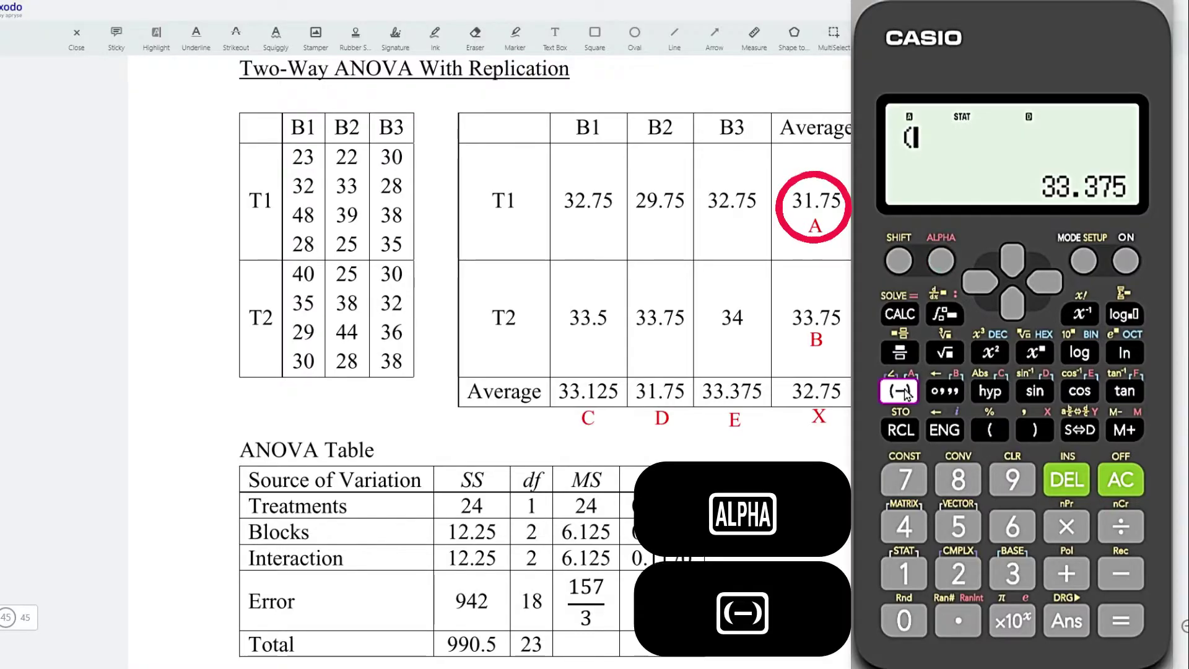
left_click(1121, 573)
left_click(941, 261)
left_click(1035, 430)
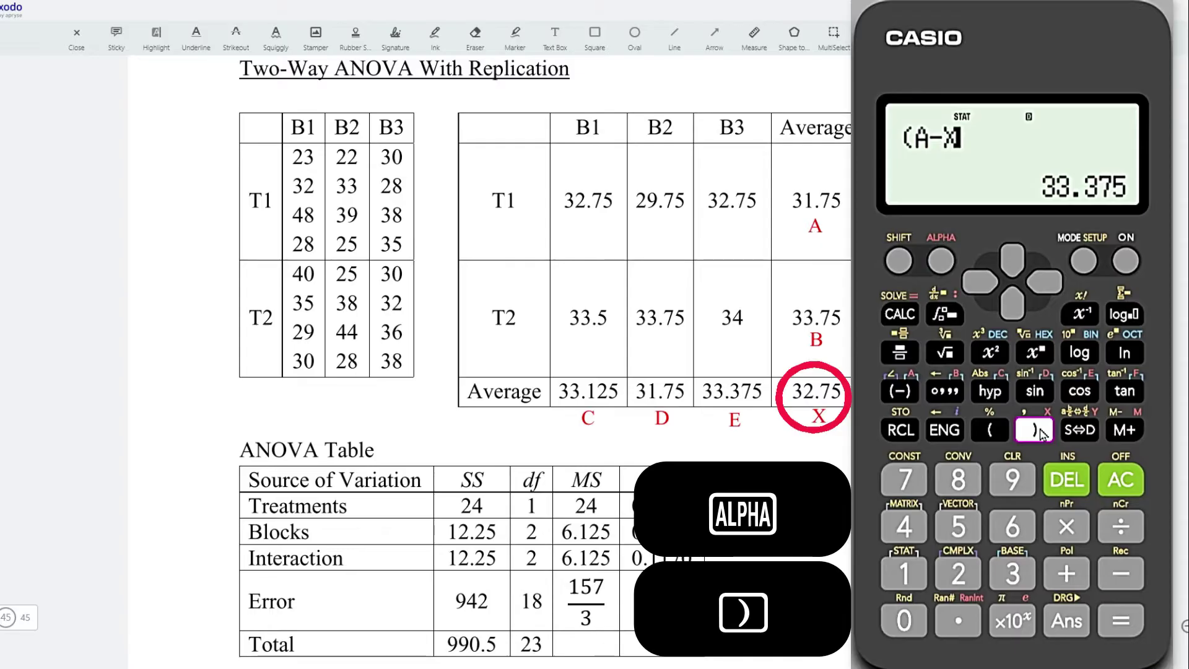
left_click(1035, 429)
left_click(991, 353)
- Add (B−X)² and evaluate the sum of squared deviations, giving 2
left_click(1067, 573)
left_click(990, 430)
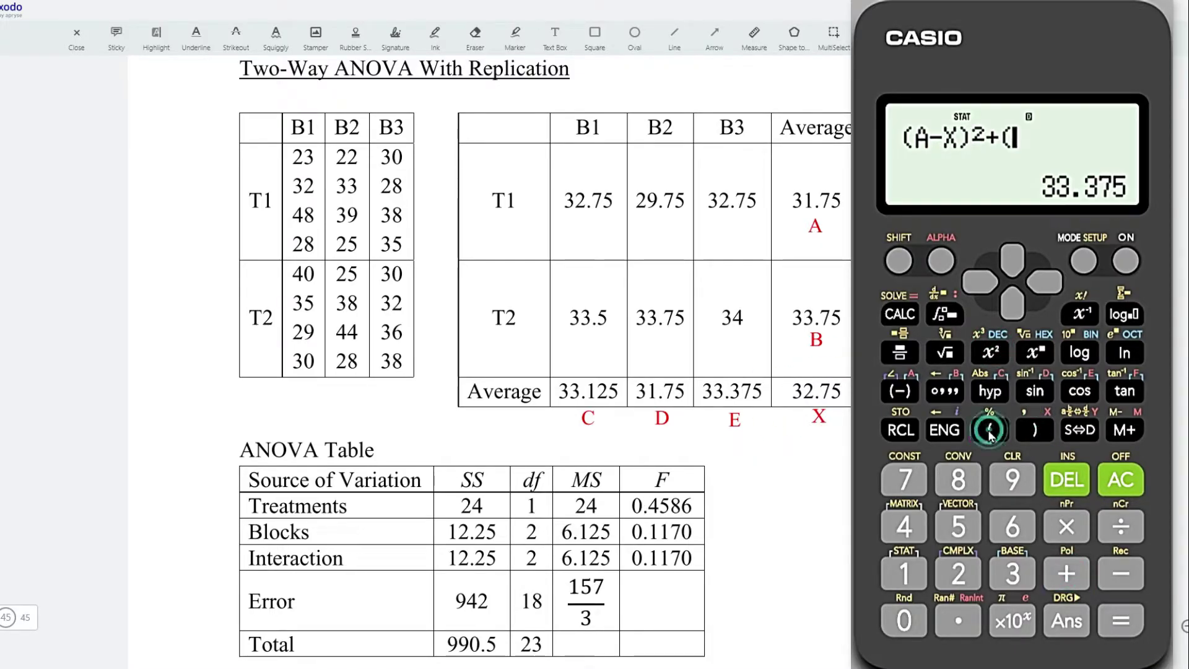
left_click(941, 261)
left_click(942, 392)
left_click(1121, 573)
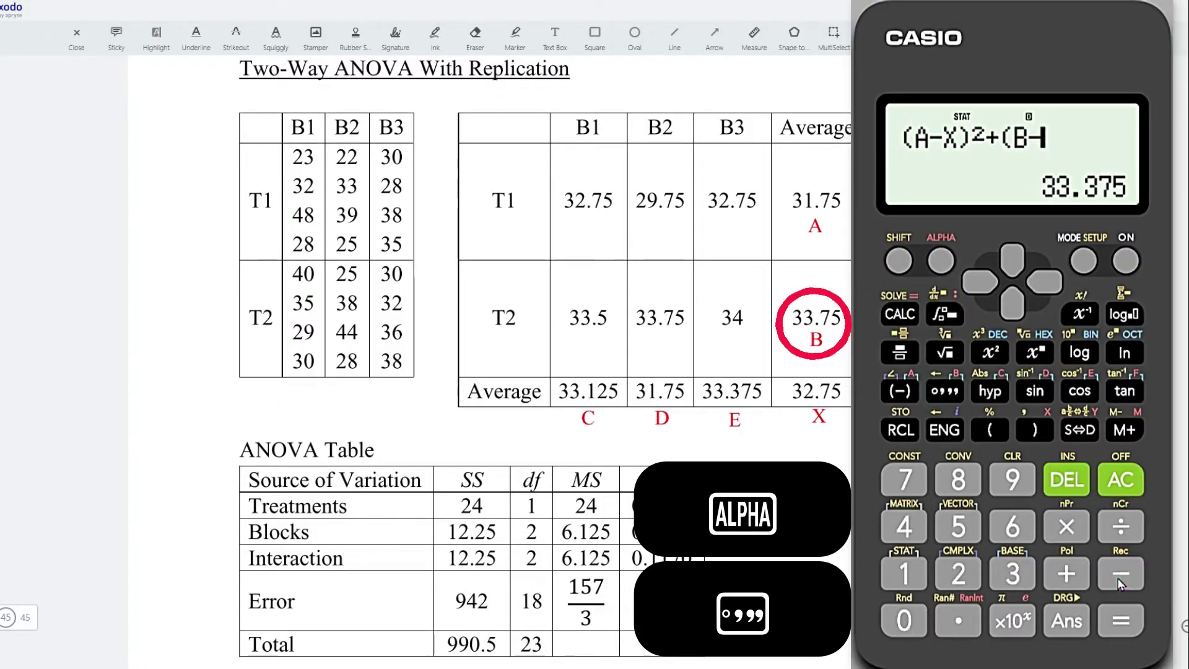
left_click(938, 261)
left_click(1035, 430)
left_click(1035, 429)
left_click(991, 354)
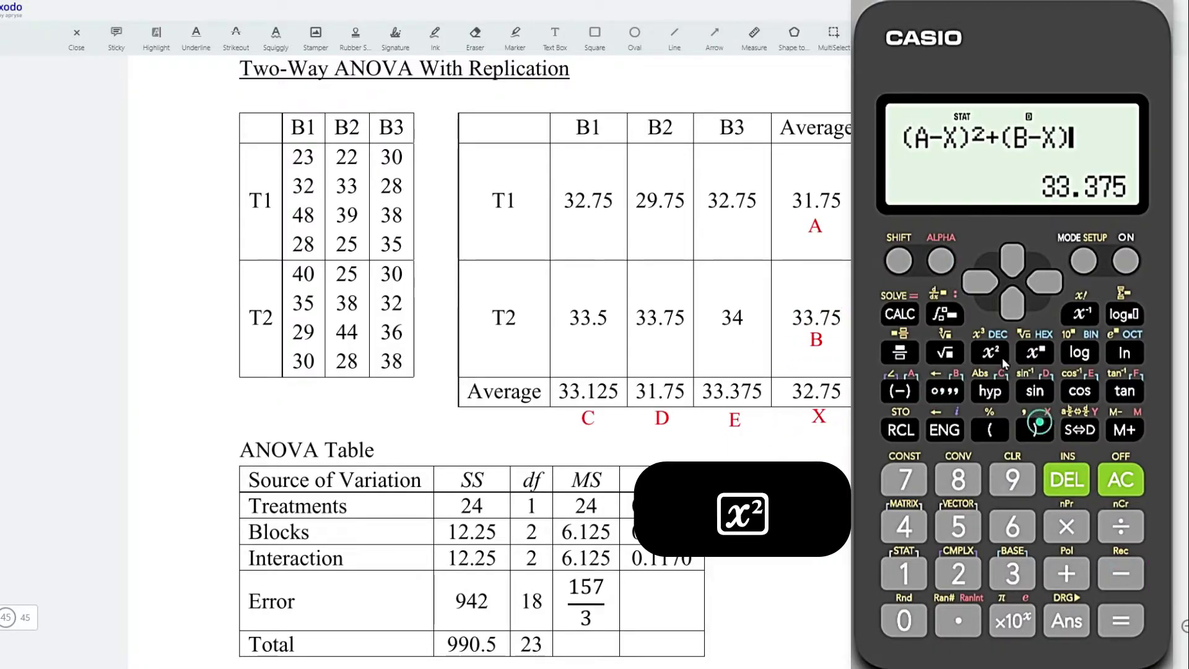
left_click(1125, 618)
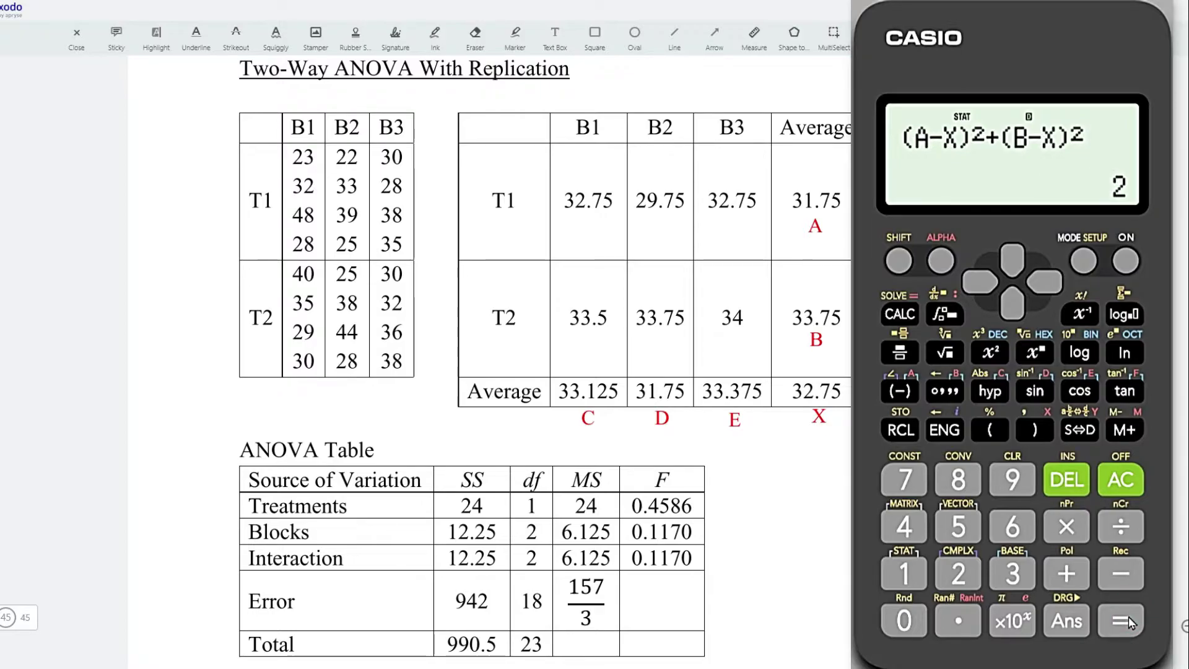
- Multiply the result by 3 and 4 to get the treatments sum of squares, 24
left_click(1066, 527)
left_click(1012, 573)
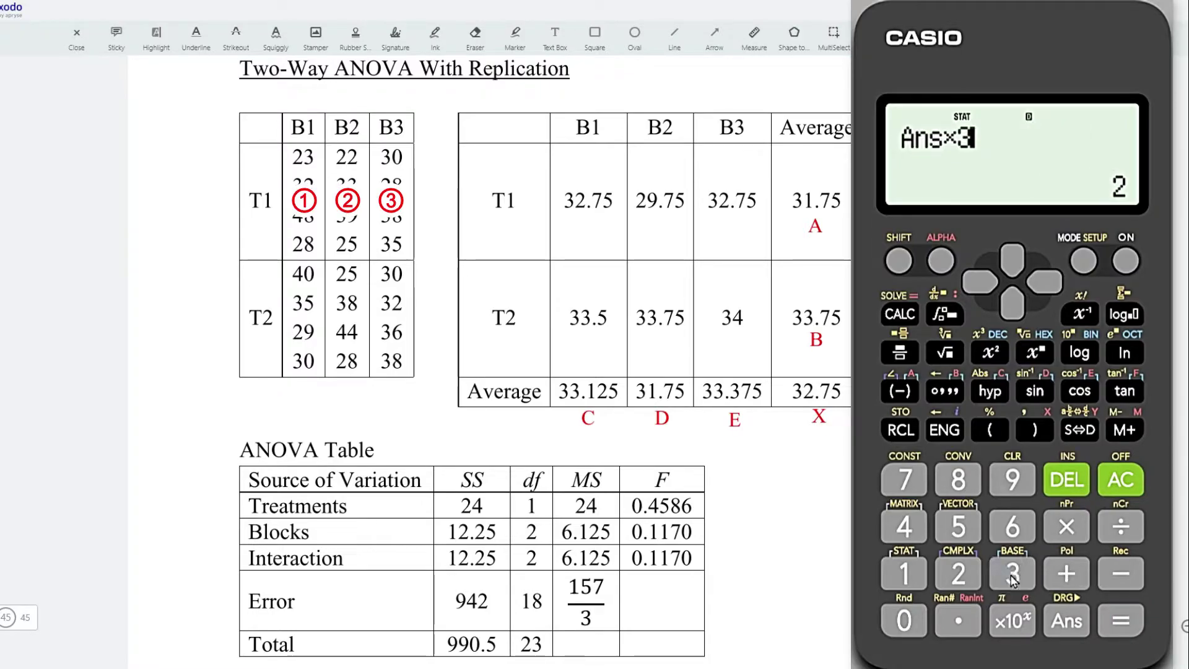
left_click(1068, 525)
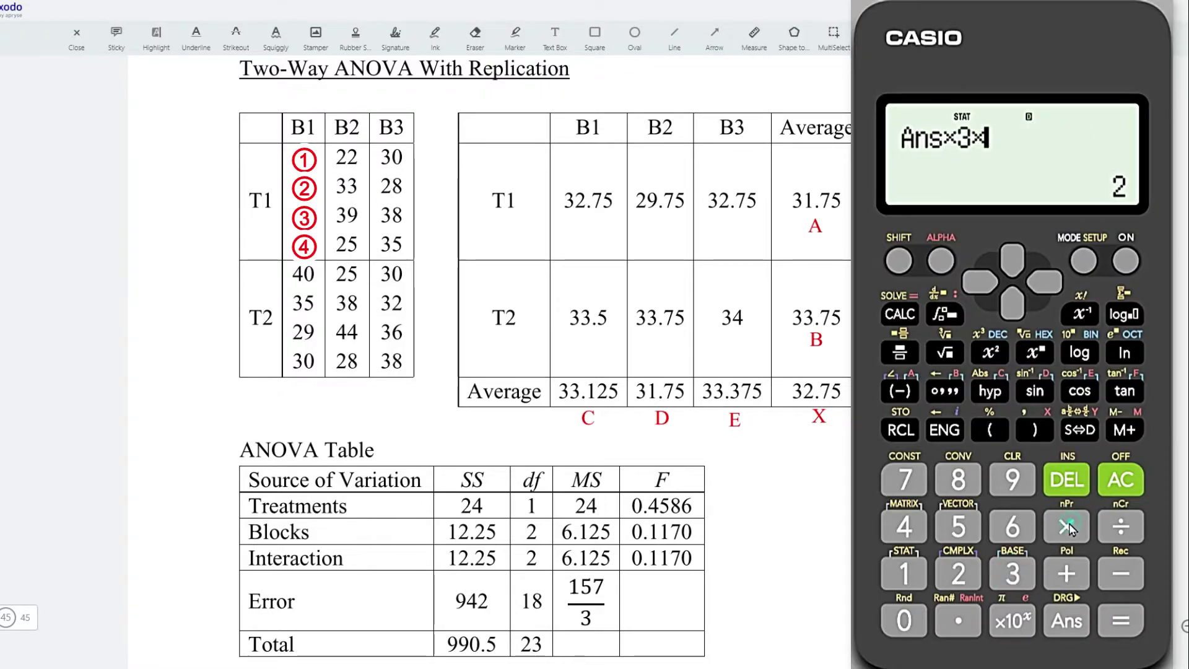
left_click(904, 527)
left_click(1123, 621)
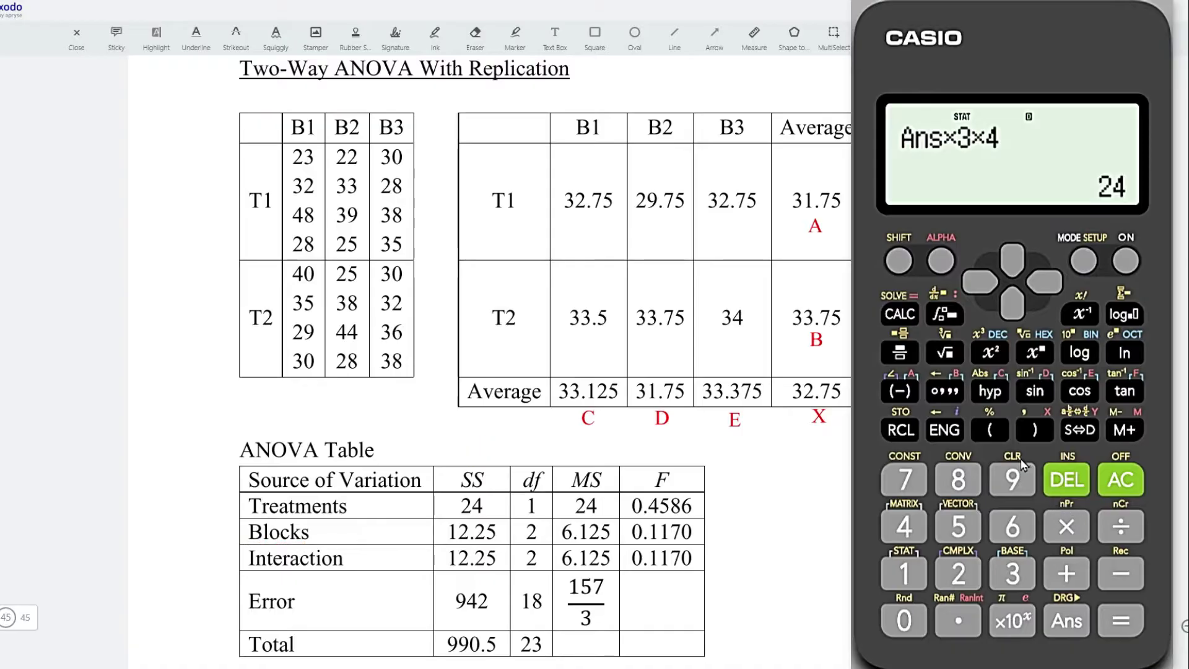
- Enter the squared deviation (C−X)² using the stored column mean and grand mean
left_click(990, 430)
left_click(941, 260)
left_click(991, 392)
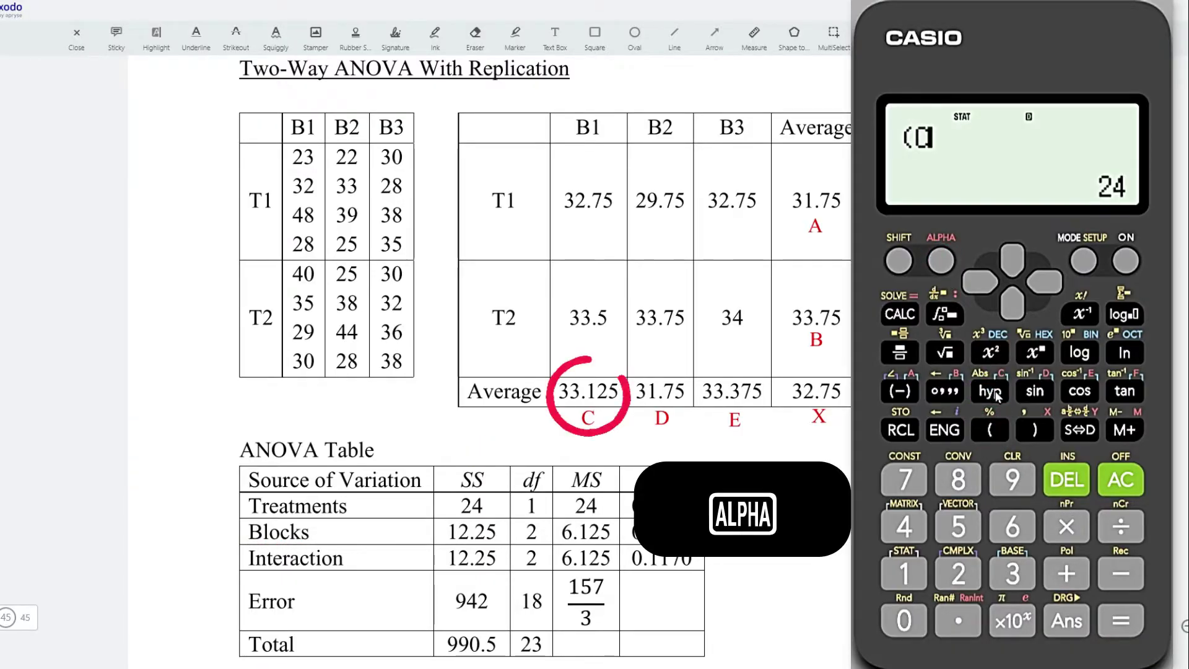
left_click(1118, 569)
left_click(941, 260)
left_click(1036, 430)
left_click(1035, 430)
left_click(990, 352)
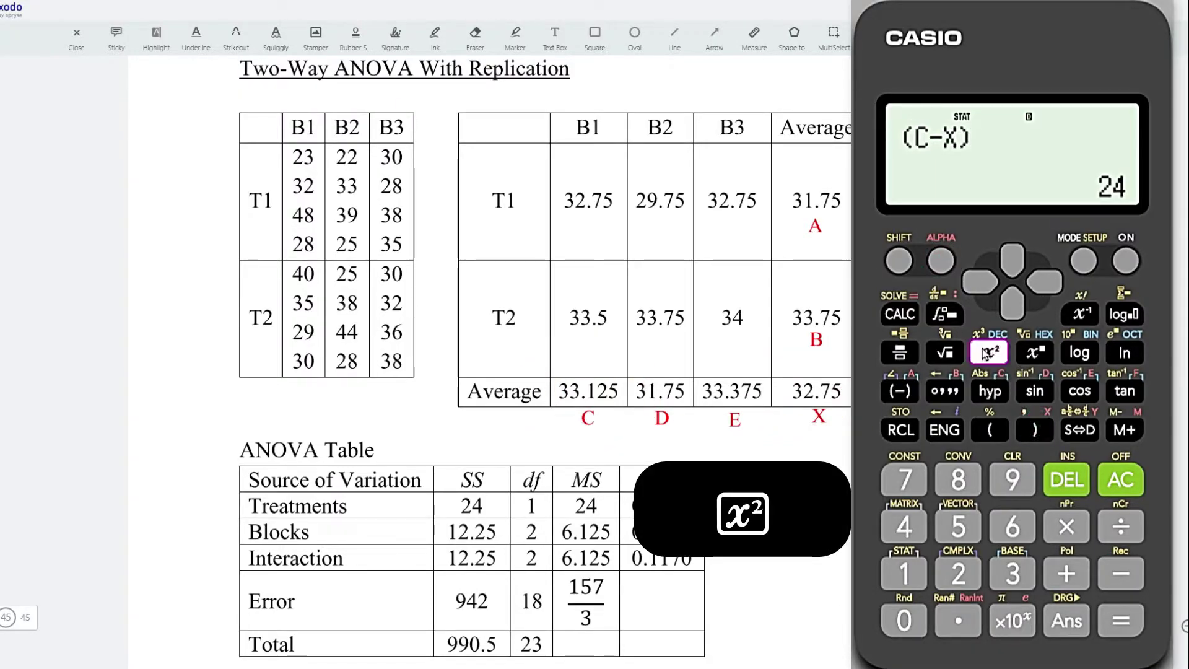
- Enter the squared deviation (D−X)² for the B2 column mean
left_click(990, 430)
left_click(941, 260)
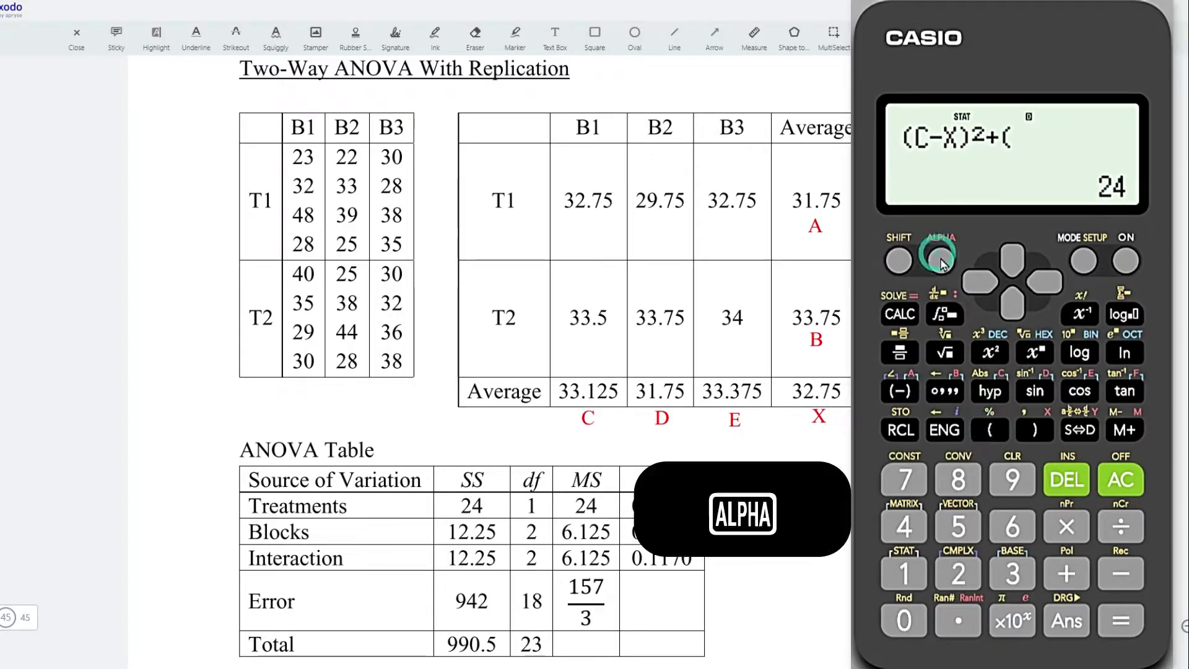
left_click(1034, 391)
left_click(1121, 573)
left_click(941, 260)
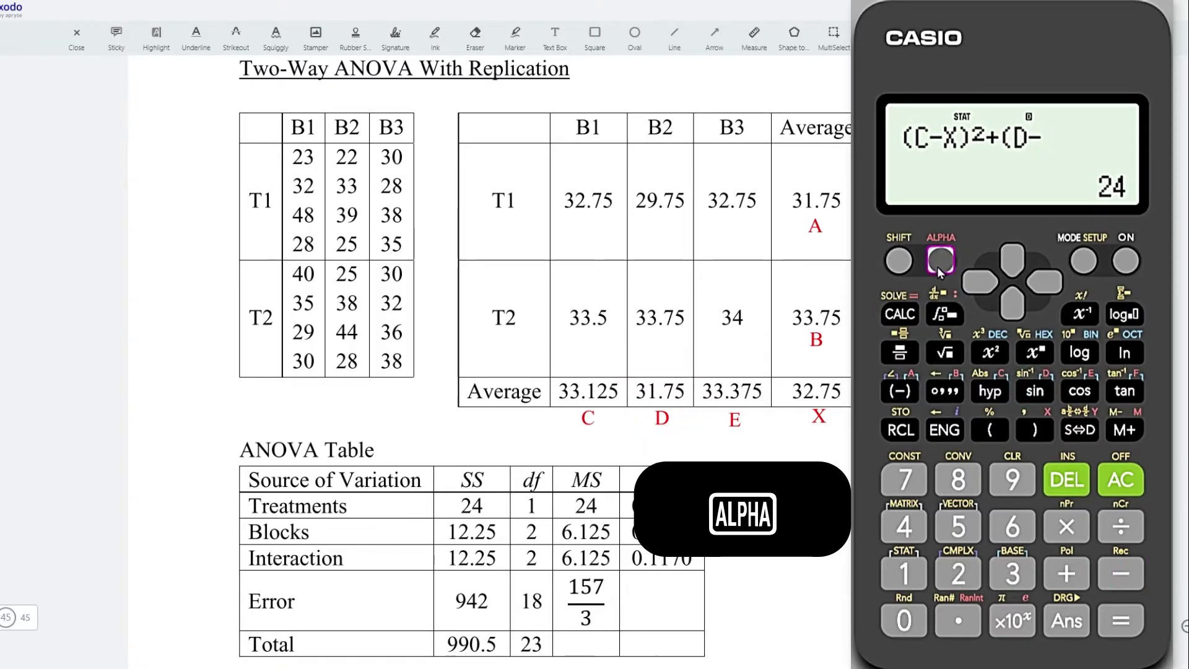
left_click(1036, 430)
left_click(1036, 430)
left_click(990, 352)
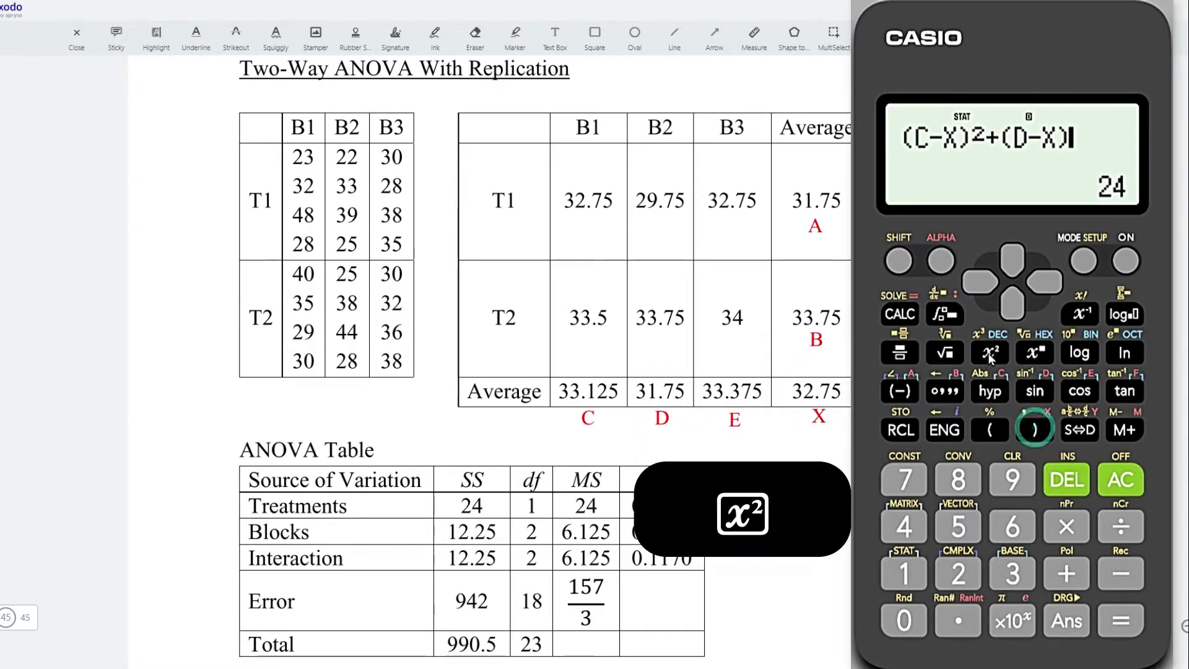
- Add (E−X)² and evaluate the squared deviations, giving 1.53125
left_click(1067, 573)
left_click(991, 430)
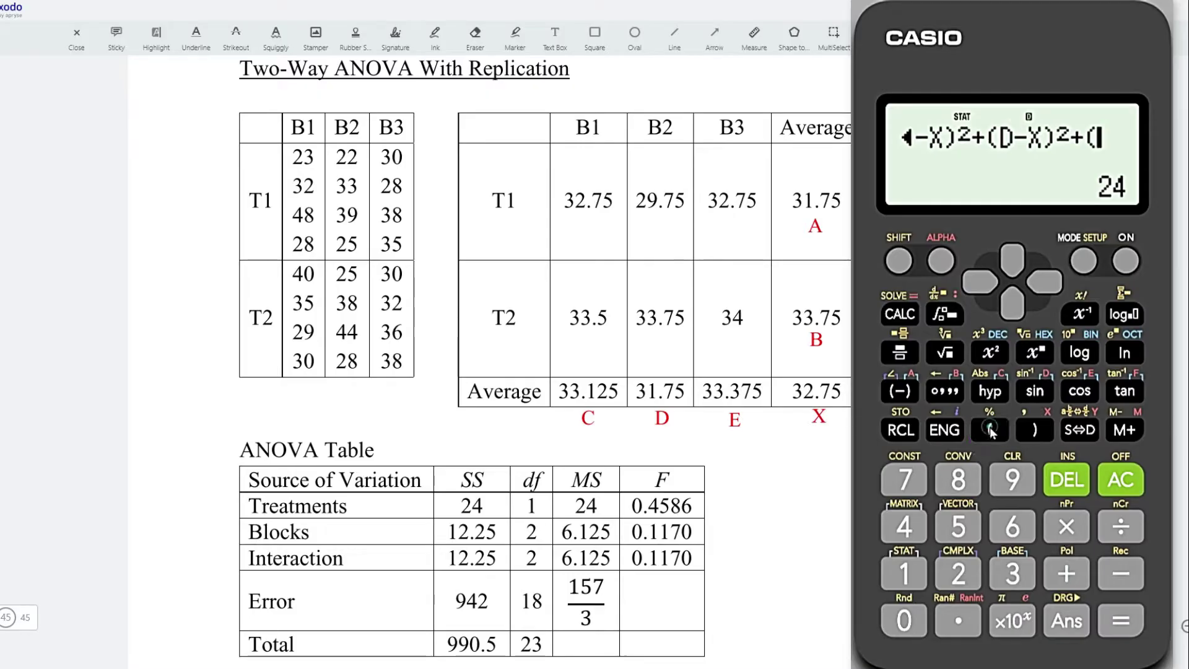
left_click(941, 260)
left_click(1079, 390)
left_click(1121, 573)
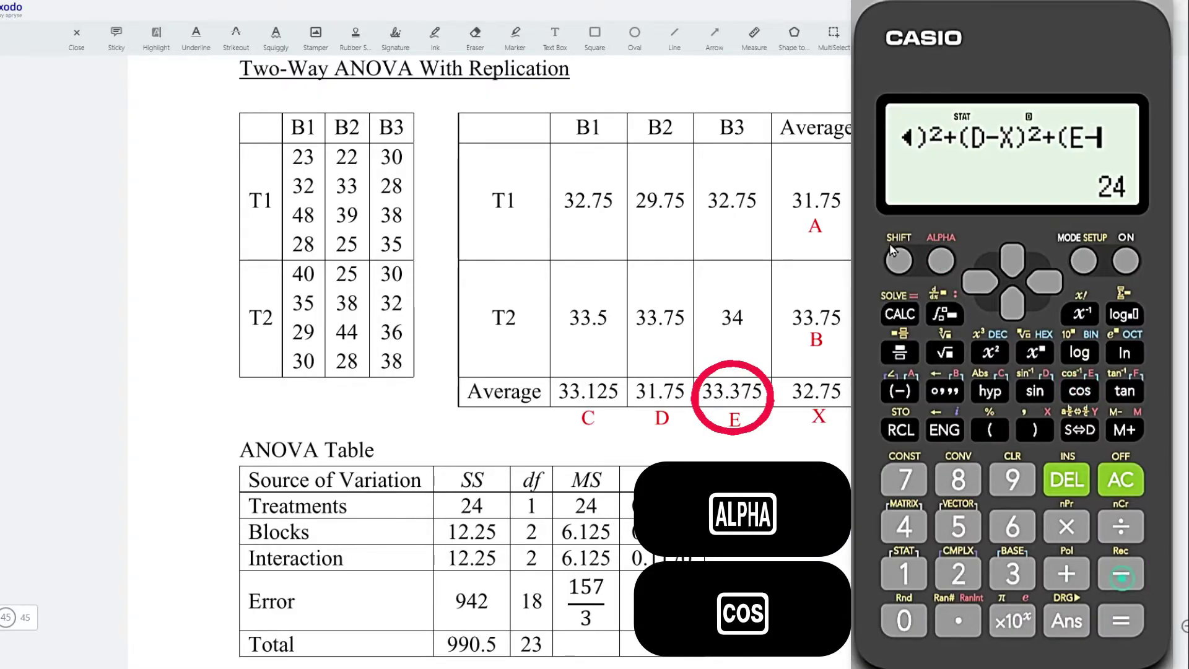
left_click(941, 260)
left_click(1033, 430)
left_click(1035, 429)
left_click(991, 352)
left_click(1120, 622)
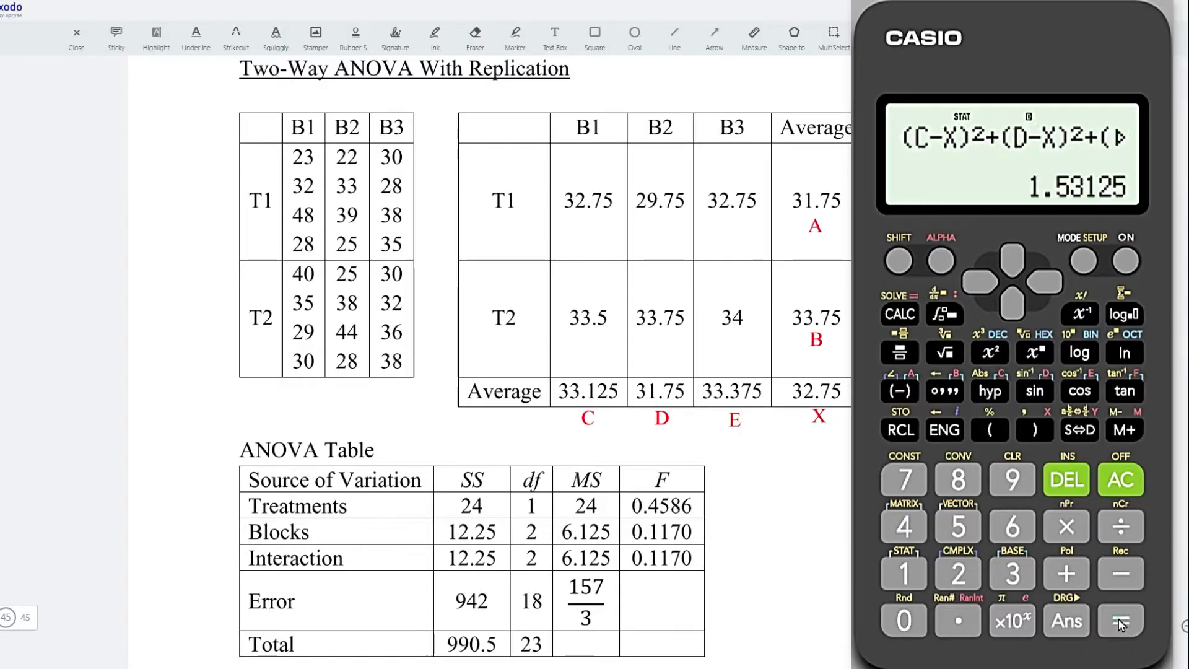
- Multiply the result by 2 and 4 to get the blocks sum of squares, 12.25
left_click(1066, 527)
left_click(958, 574)
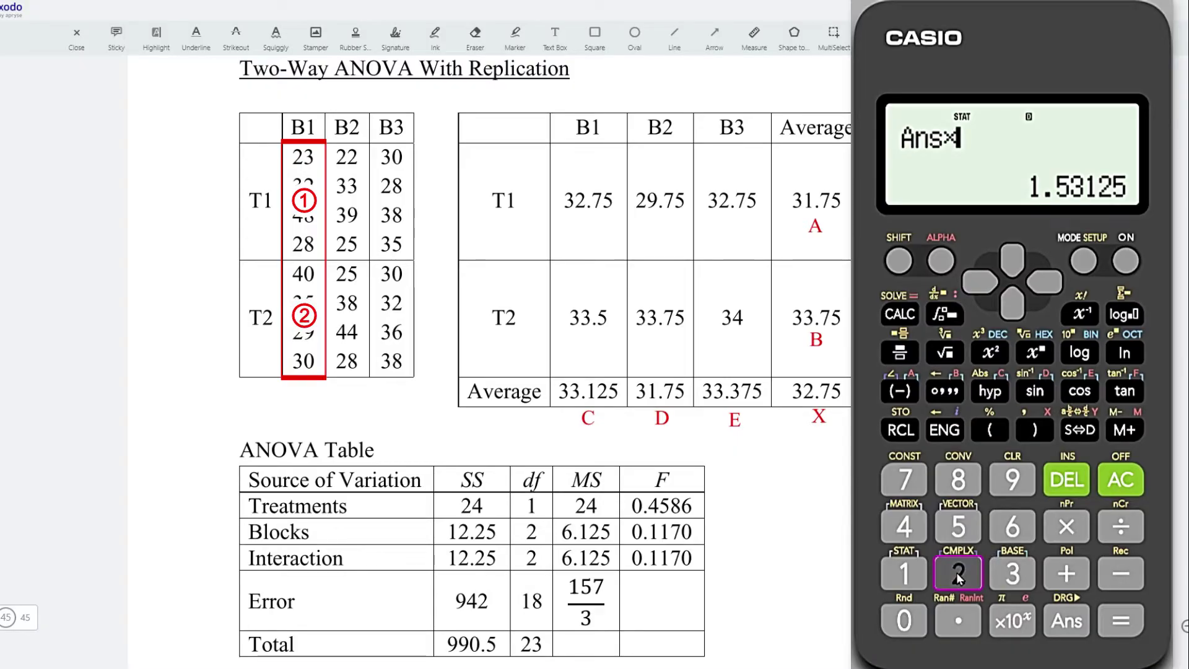
left_click(1066, 527)
left_click(905, 527)
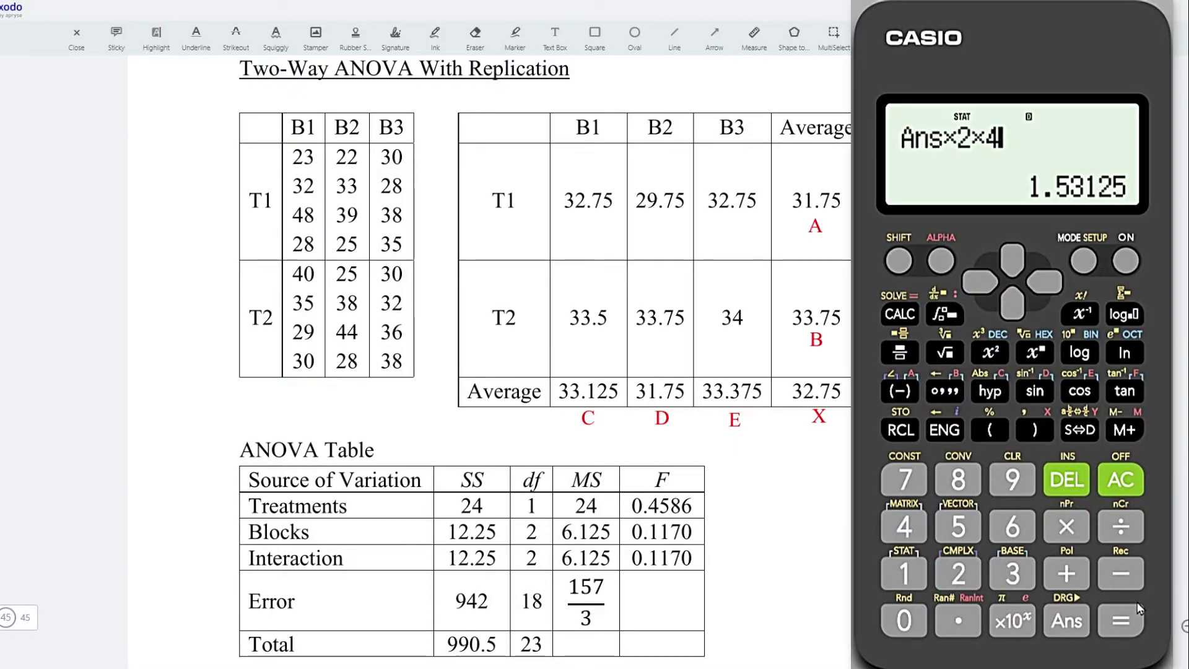
left_click(1126, 626)
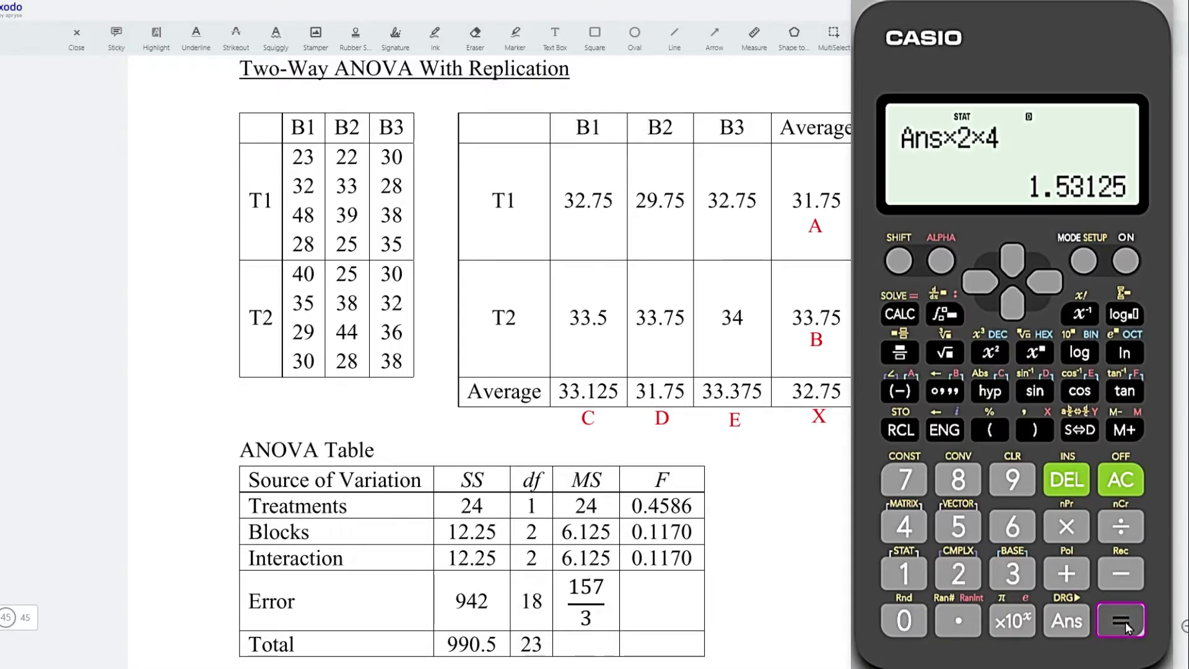